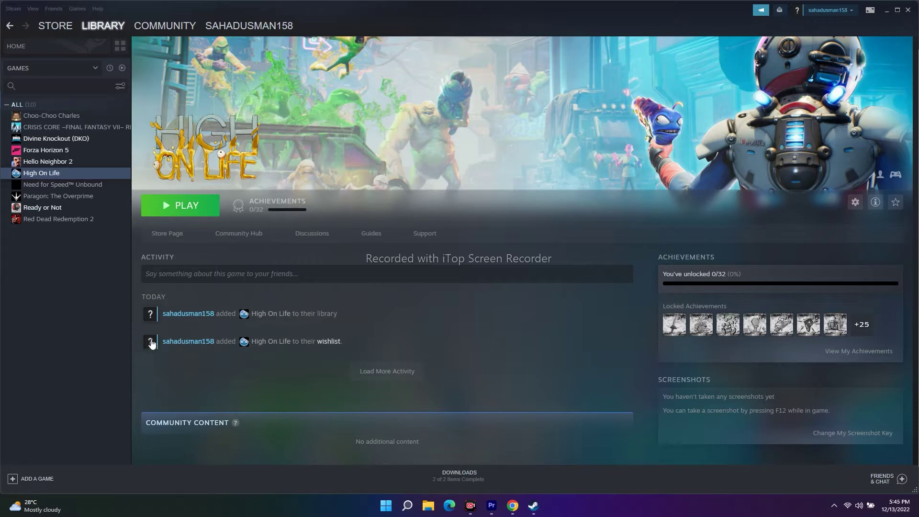
left_click(512, 506)
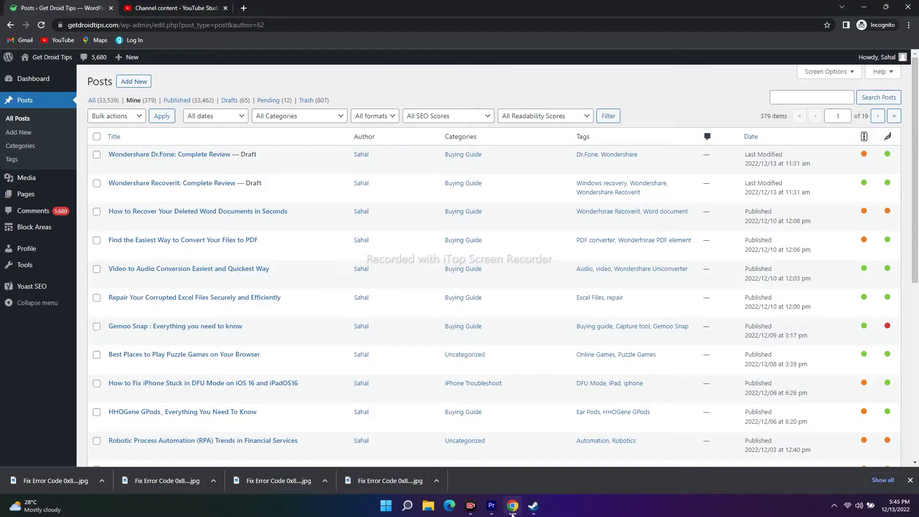
left_click(173, 8)
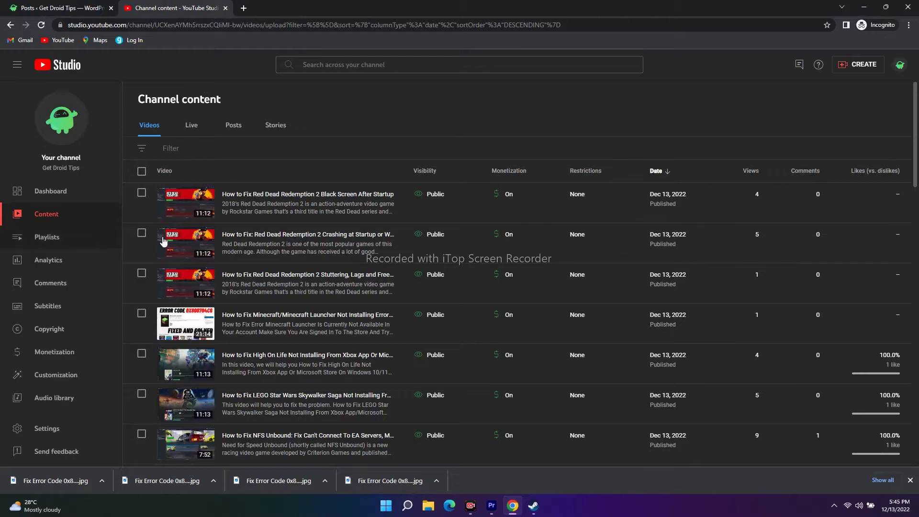
mouse_move(232, 294)
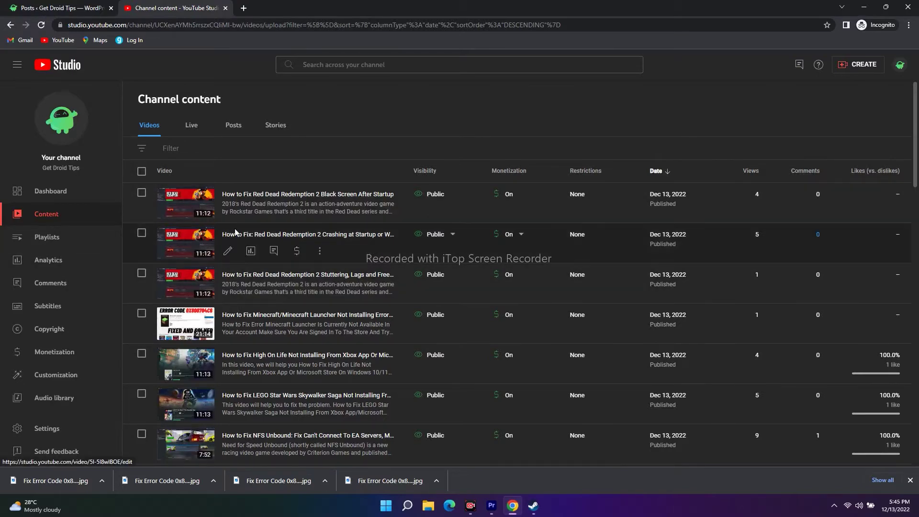
scroll(235, 253, "down", 4)
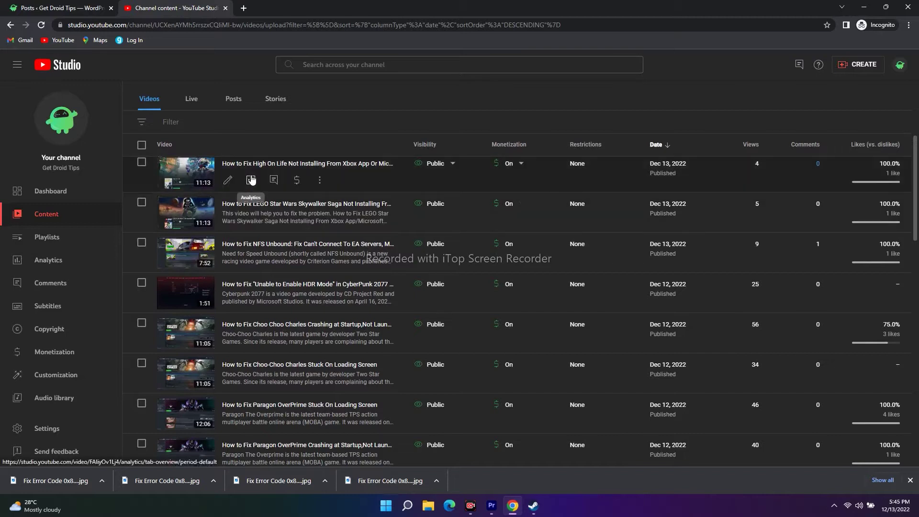
scroll(254, 170, "down", 5)
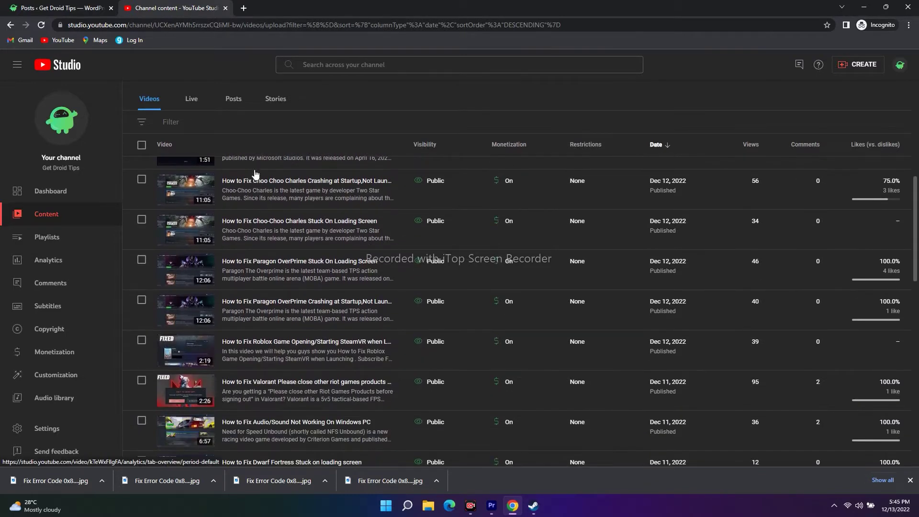
scroll(254, 170, "down", 2)
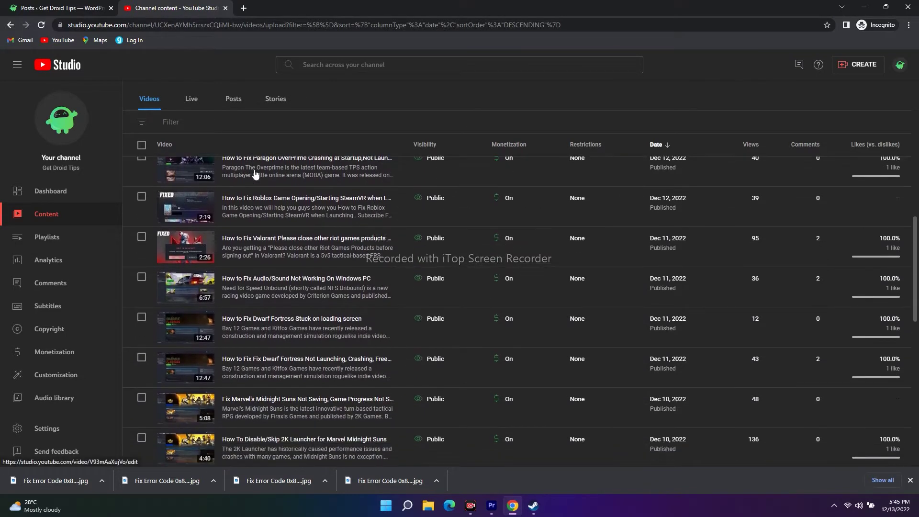
scroll(255, 174, "down", 1)
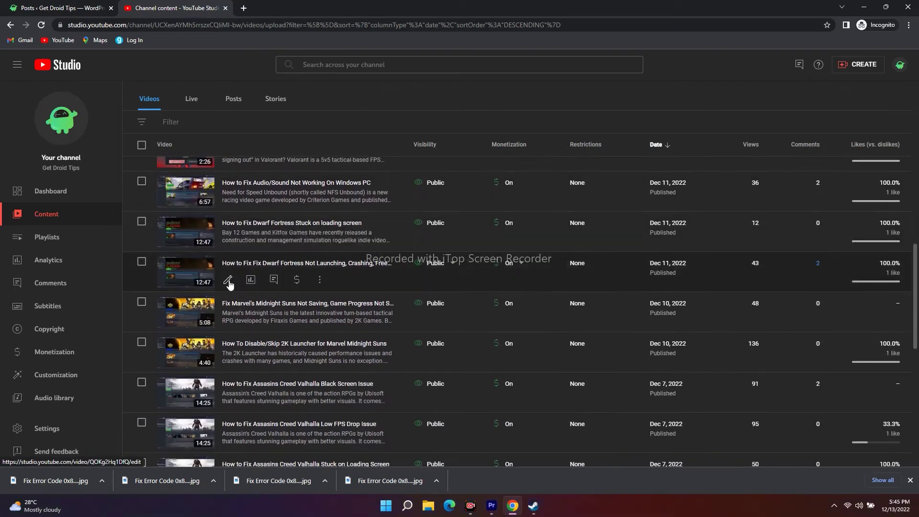
left_click(229, 280)
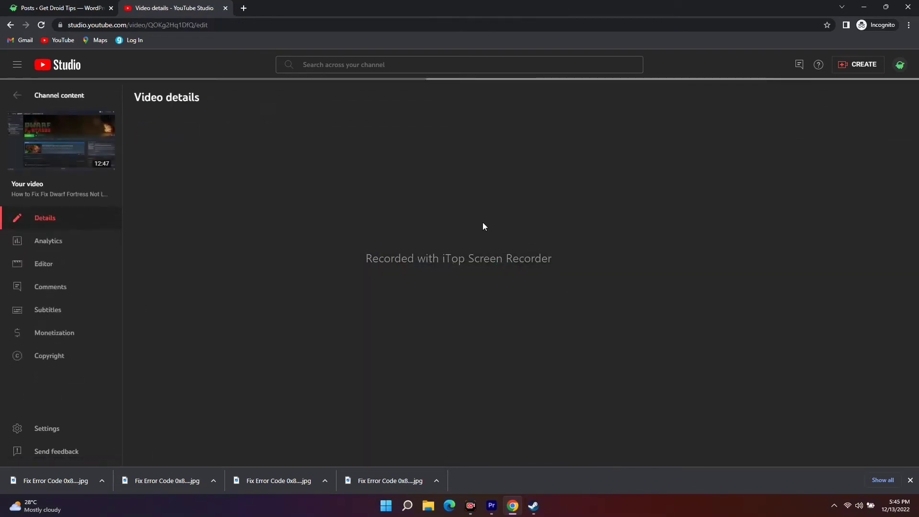
left_click(519, 230)
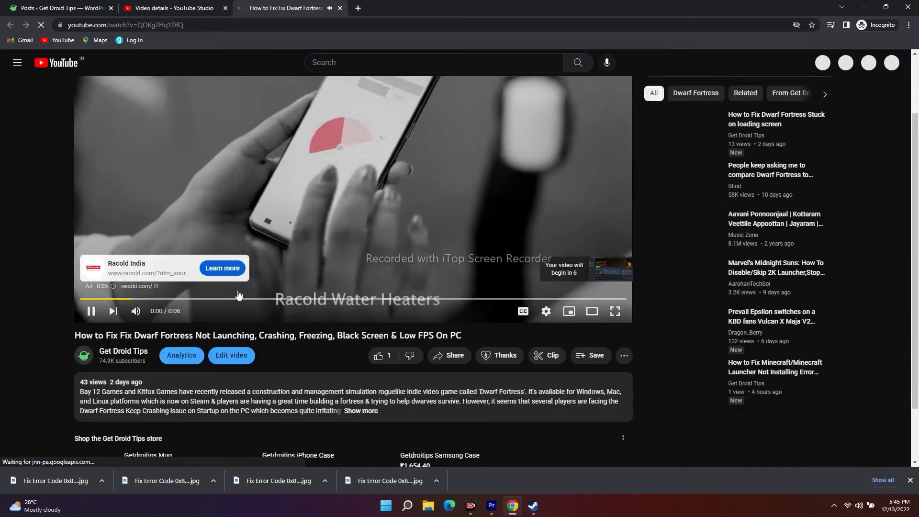
Step: Pause playback, expand the video's description, and open its NVIDIA GeForce and AMD support links in new tabs
left_click(238, 295)
scroll(239, 295, "down", 1)
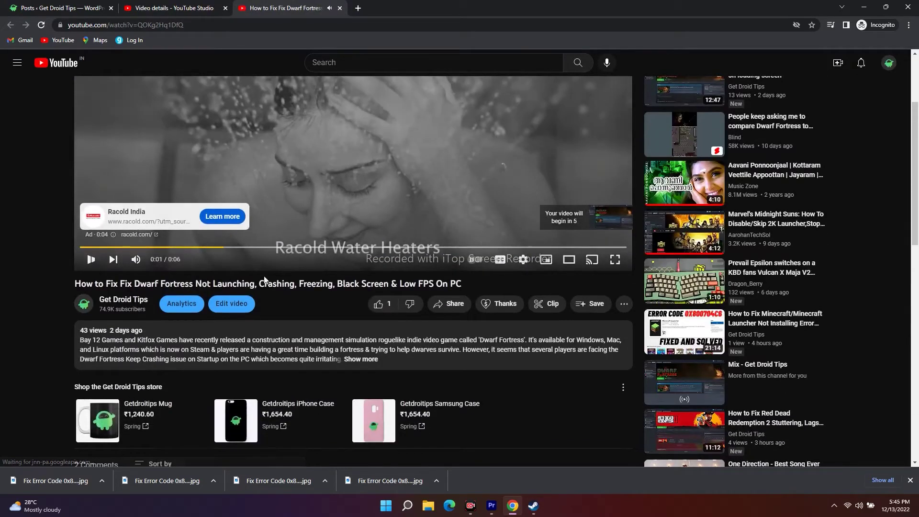
scroll(332, 251, "down", 3)
left_click(355, 225)
scroll(243, 260, "down", 2)
right_click(180, 244)
left_click(212, 250)
right_click(180, 244)
left_click(205, 254)
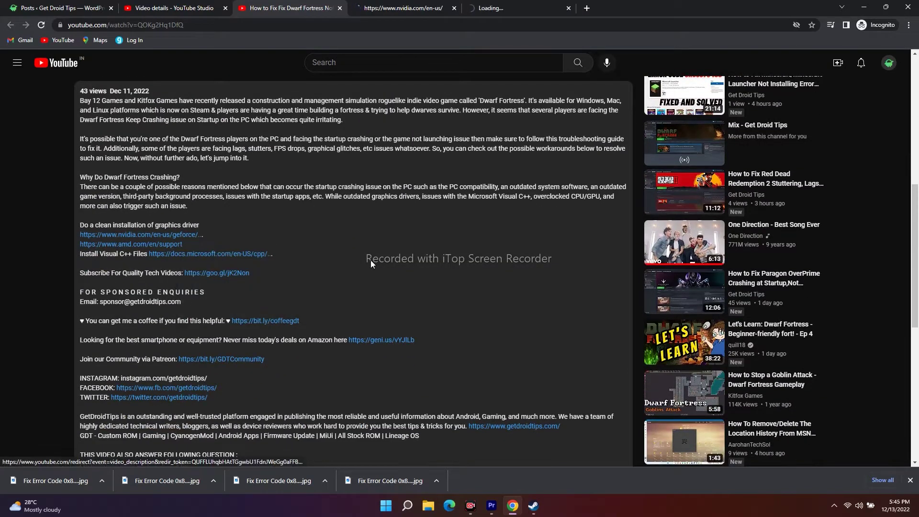
Step: Return to the WordPress posts page and minimize the browser to get back to Steam
scroll(334, 278, "up", 10)
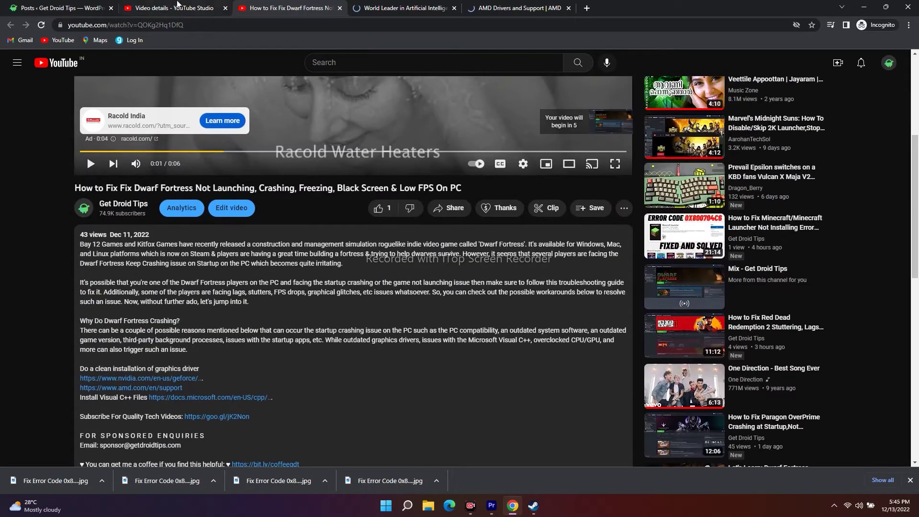
left_click(173, 8)
left_click(60, 8)
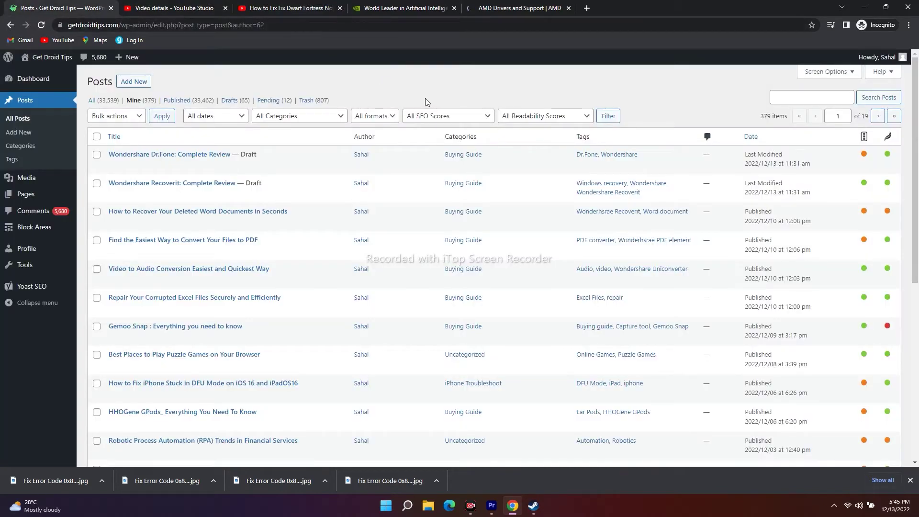
left_click(865, 8)
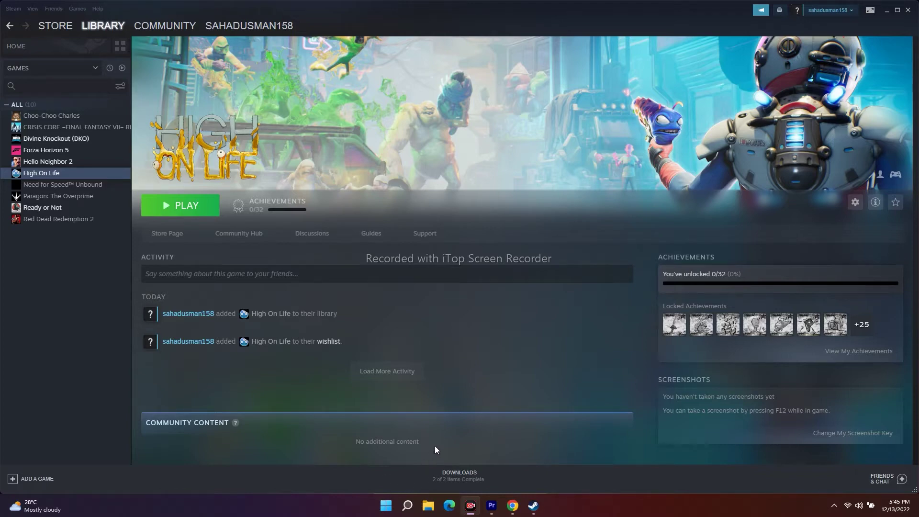
Step: Show the computer's power options and dismiss them without choosing one
left_click(389, 508)
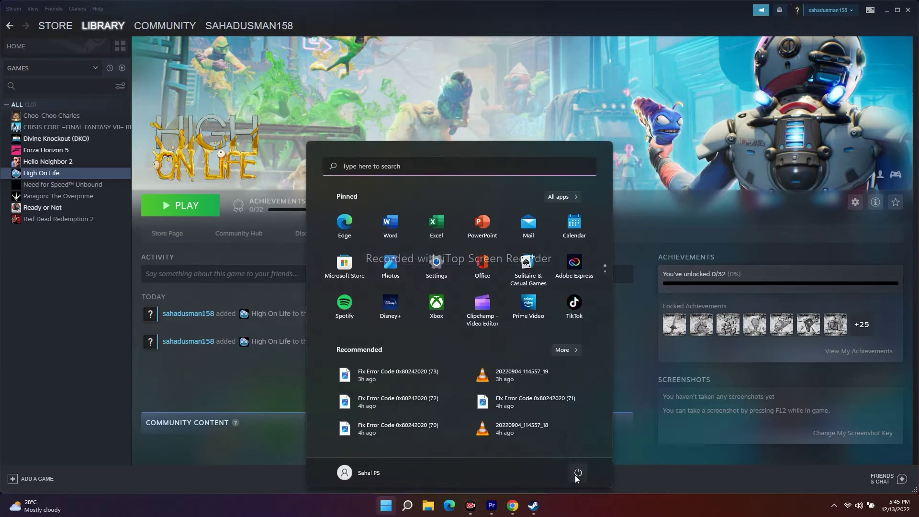
left_click(578, 473)
key("Escape")
key("Escape")
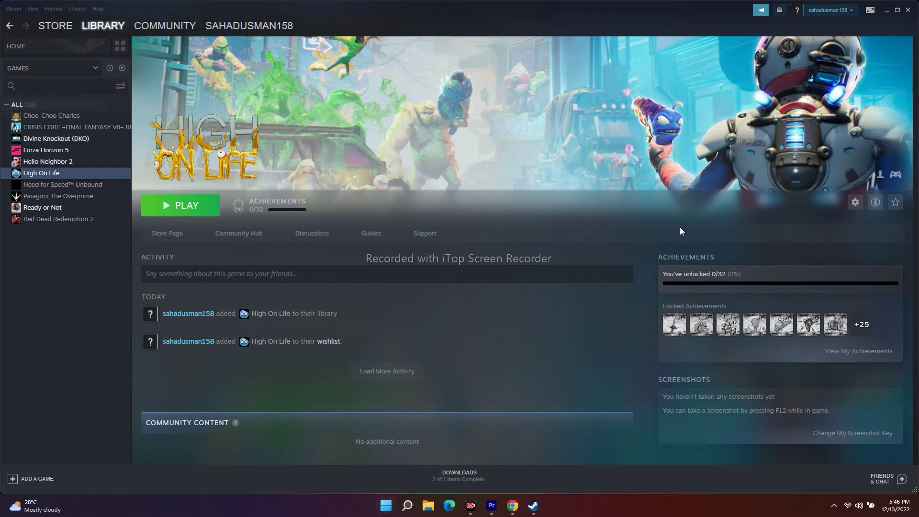
Step: Show the desktop, search Windows for Control Panel, and open it
key("super+d")
left_click(408, 506)
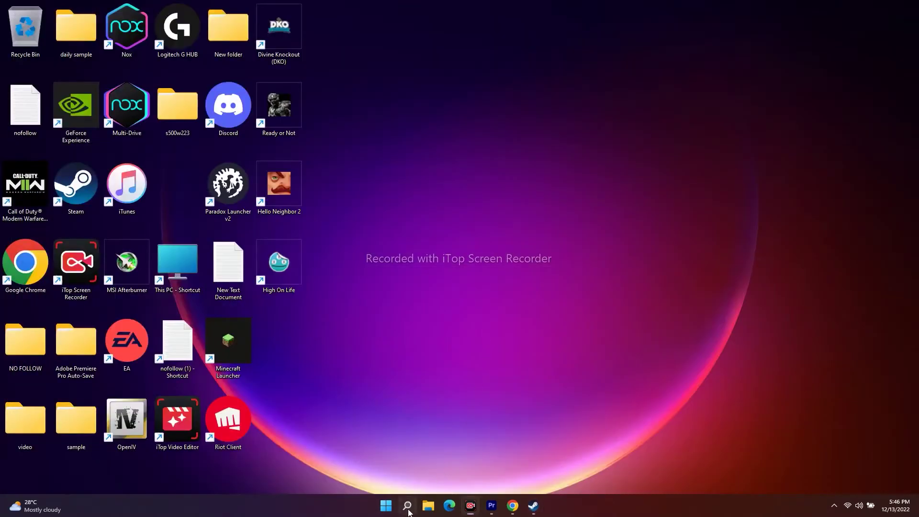
type("contr")
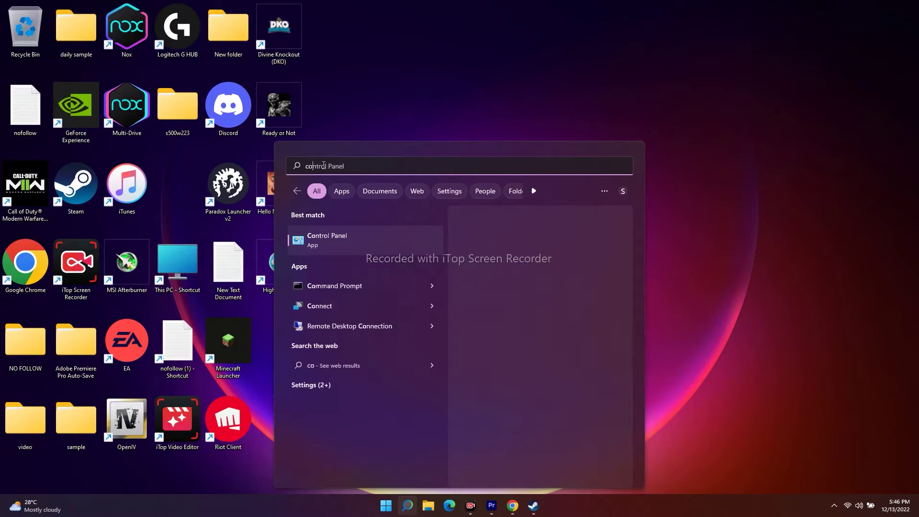
left_click(325, 243)
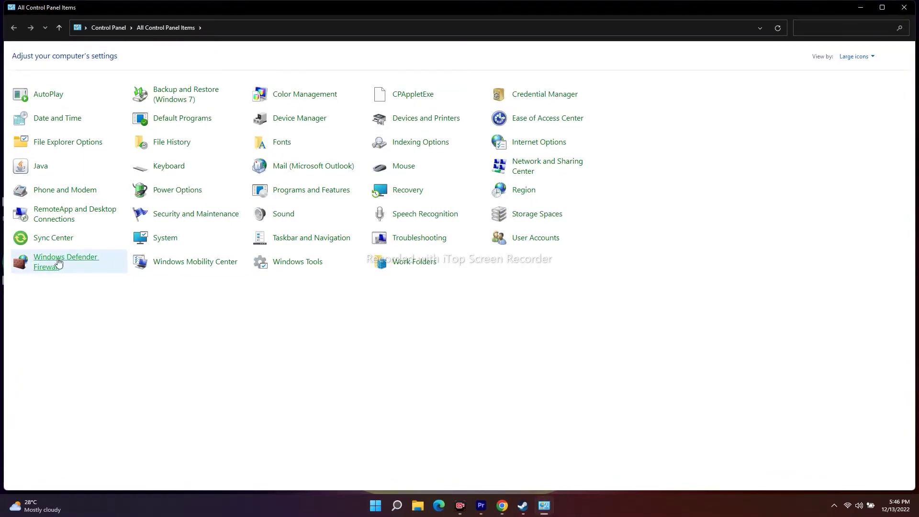
Step: Open the list of apps allowed through Windows Defender Firewall and look through its entries
left_click(46, 266)
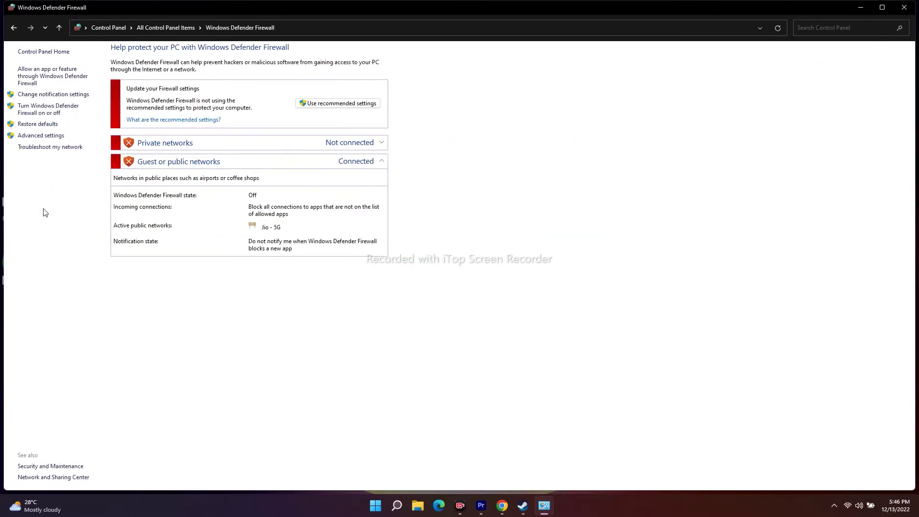
left_click(28, 77)
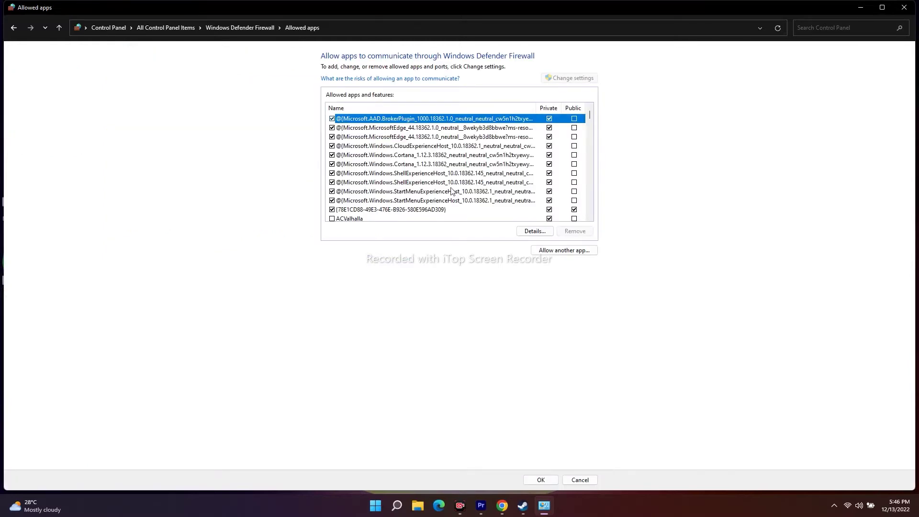
scroll(460, 170, "down", 5)
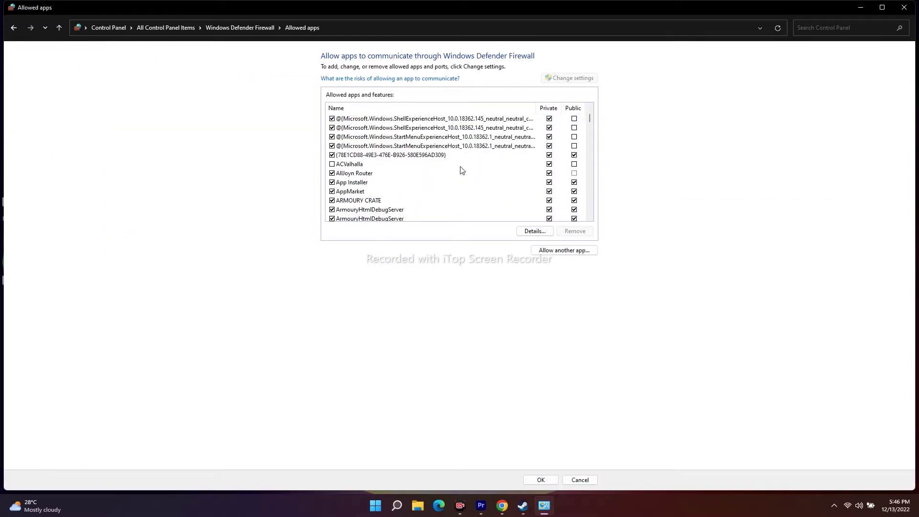
scroll(383, 149, "down", 1)
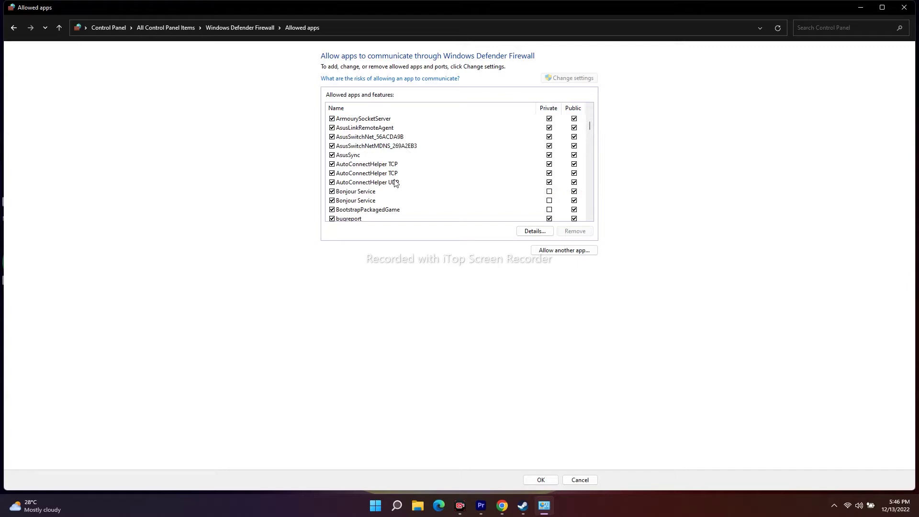
scroll(395, 183, "up", 6)
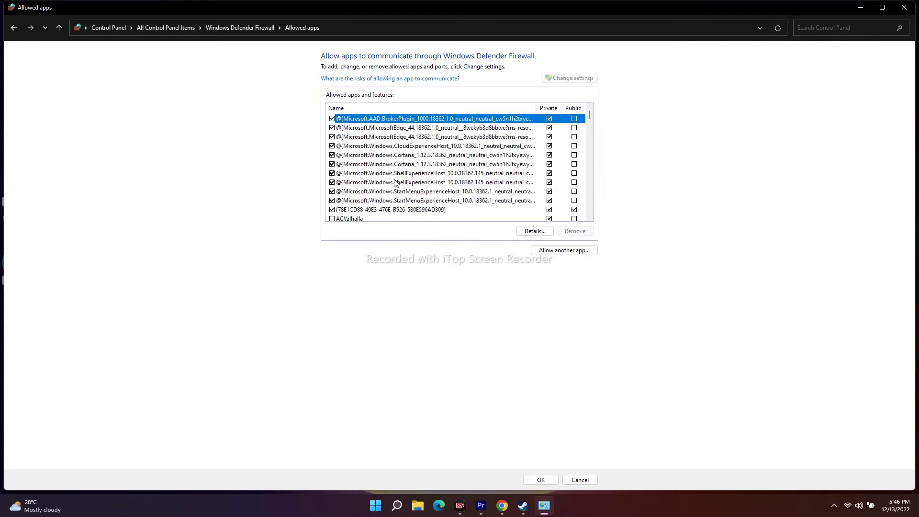
Step: Start allowing another app through the firewall and browse to the Program Files (x86) folder on OS (C:)
left_click(562, 251)
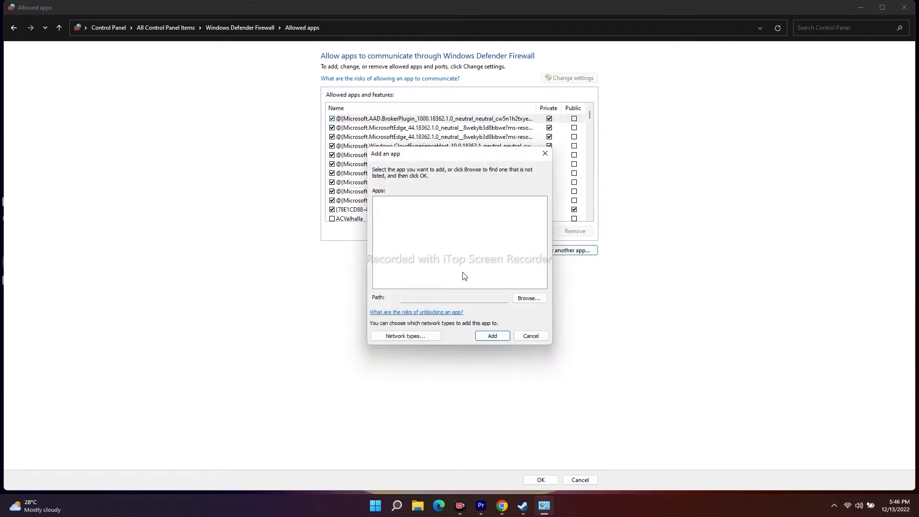
left_click(515, 300)
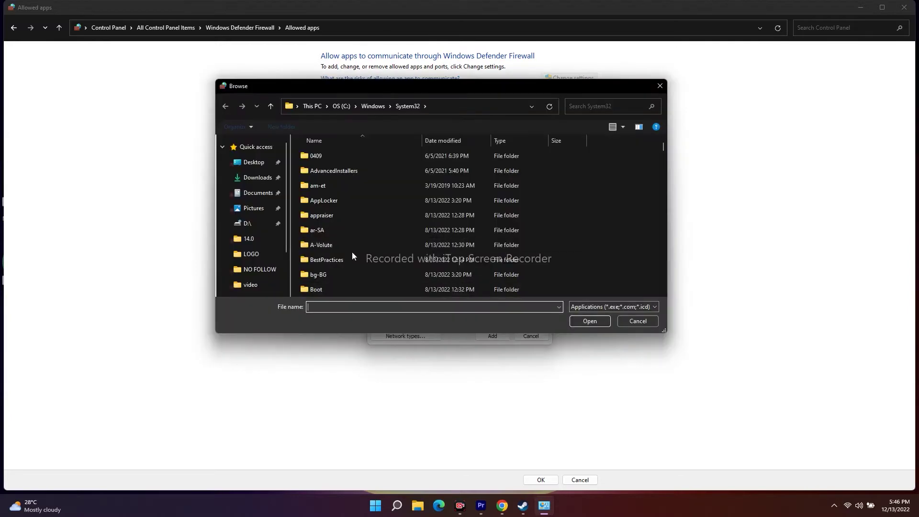
left_click(265, 273)
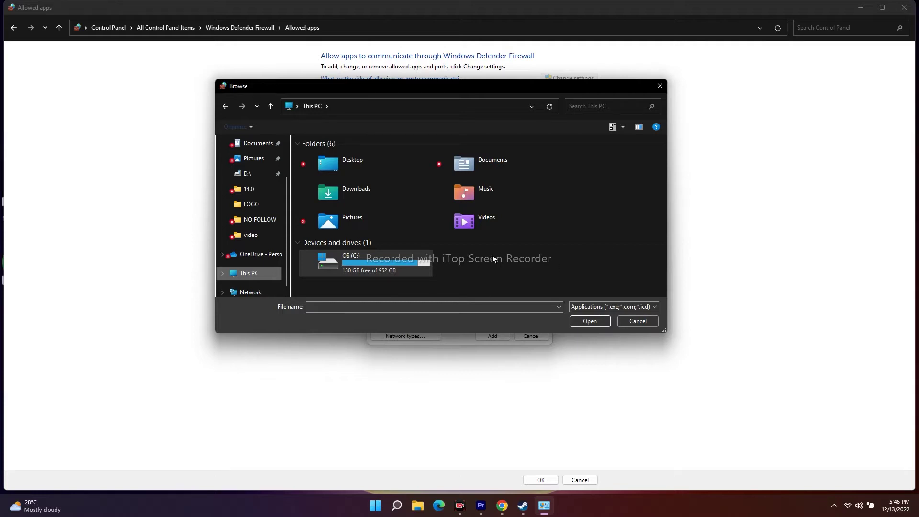
double_click(366, 265)
scroll(358, 196, "down", 5)
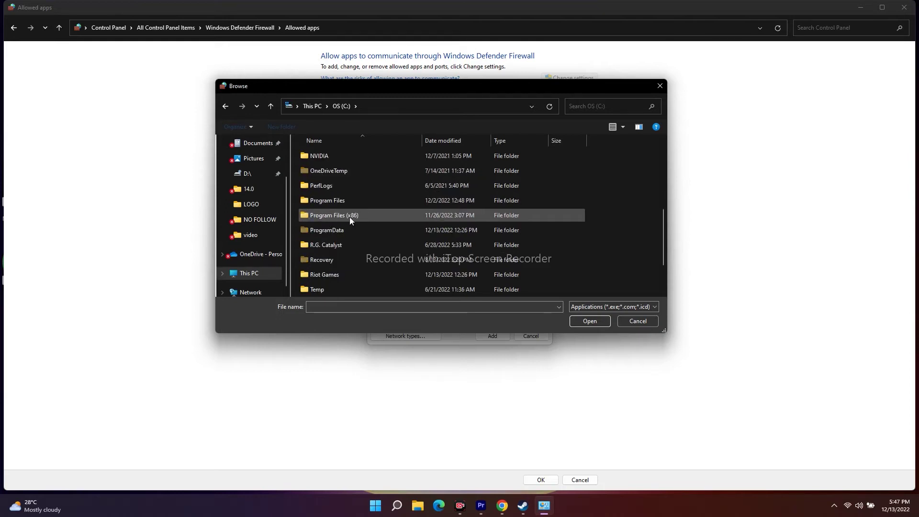
double_click(349, 217)
Step: Choose the Oregon application from Steam\steamapps\common\HighOnLife as the app to allow
scroll(348, 196, "down", 6)
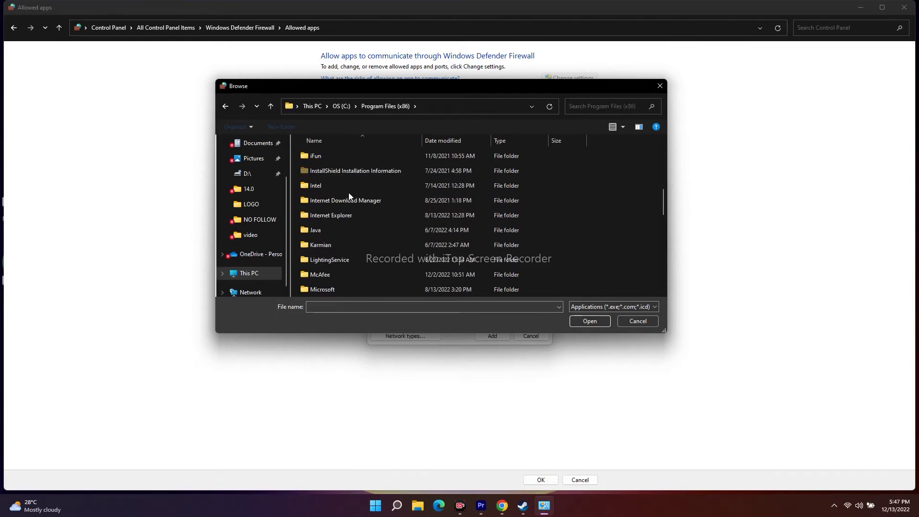
scroll(349, 196, "down", 8)
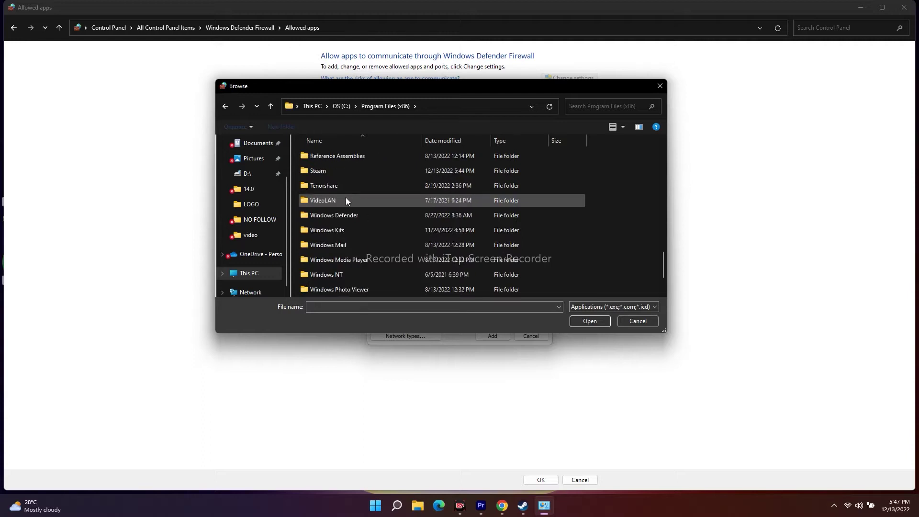
double_click(330, 172)
scroll(344, 206, "down", 3)
double_click(338, 184)
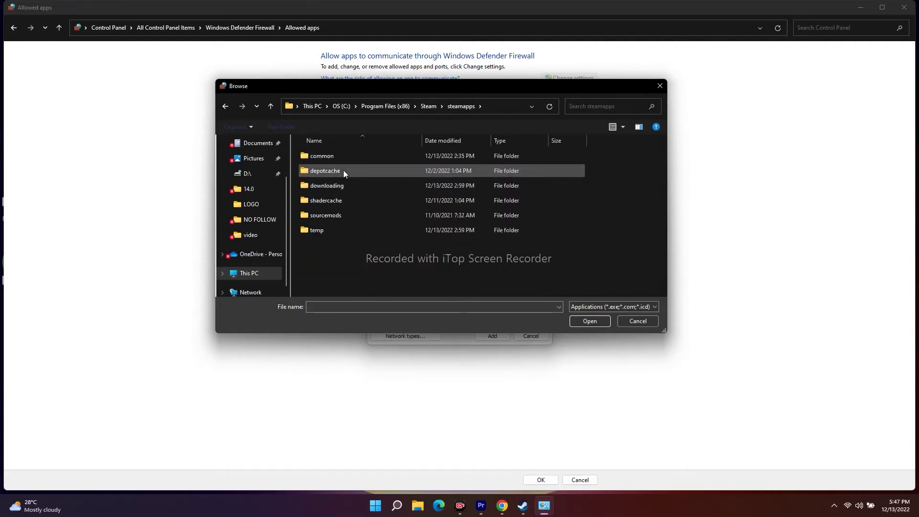
double_click(325, 157)
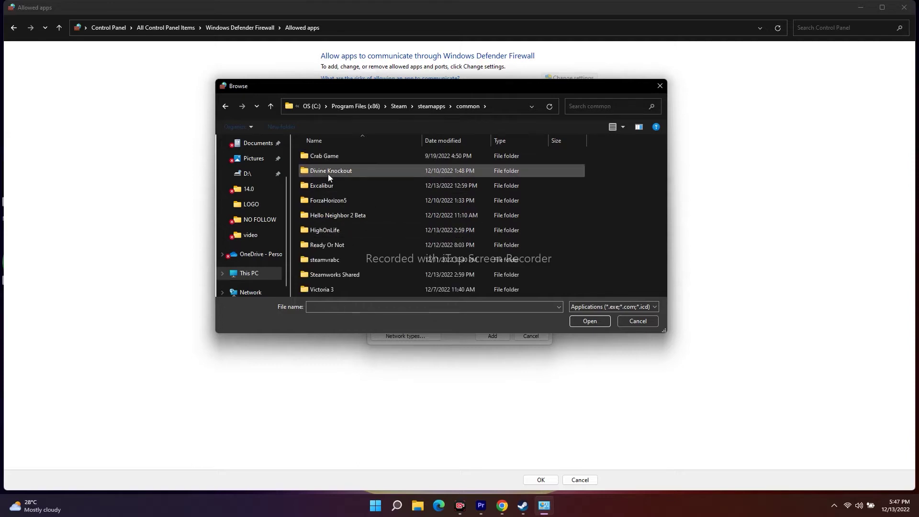
double_click(336, 231)
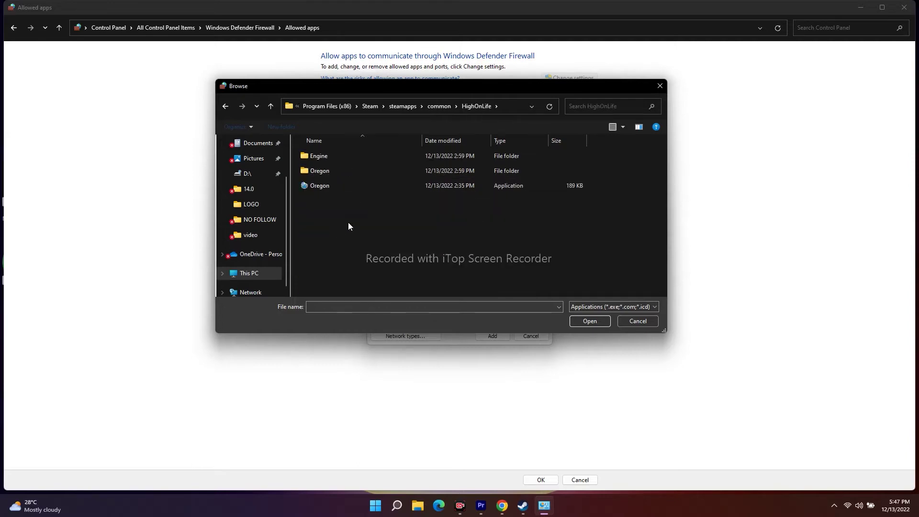
left_click(331, 185)
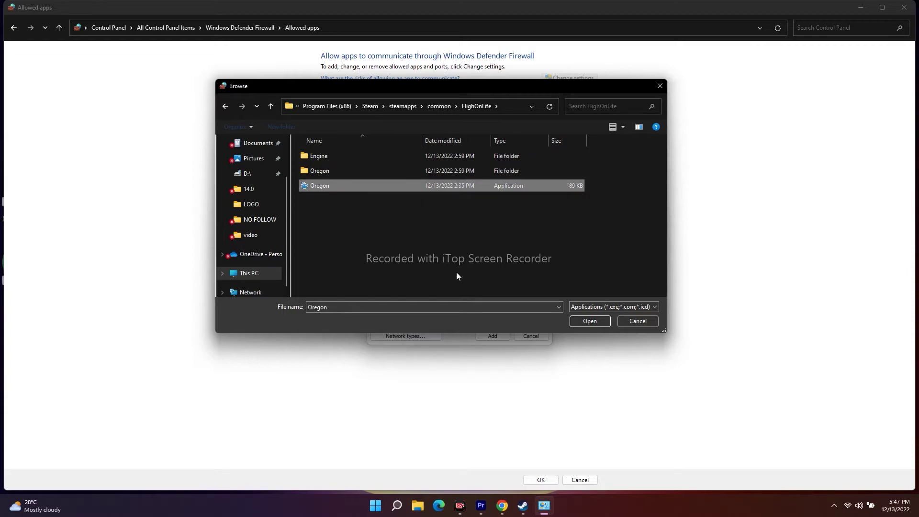
left_click(590, 323)
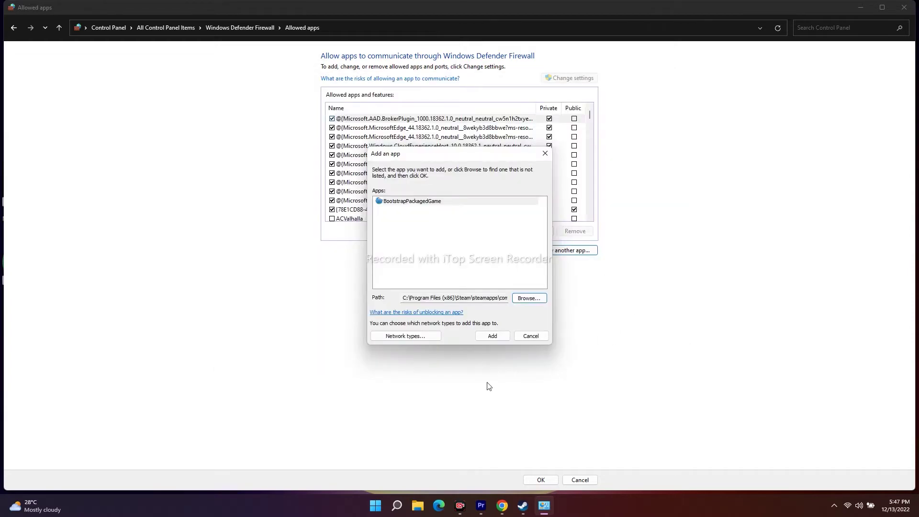
Step: Try to add BootstrapPackagedGame to the allowed apps, then dismiss the dialog for adding an app
left_click(495, 337)
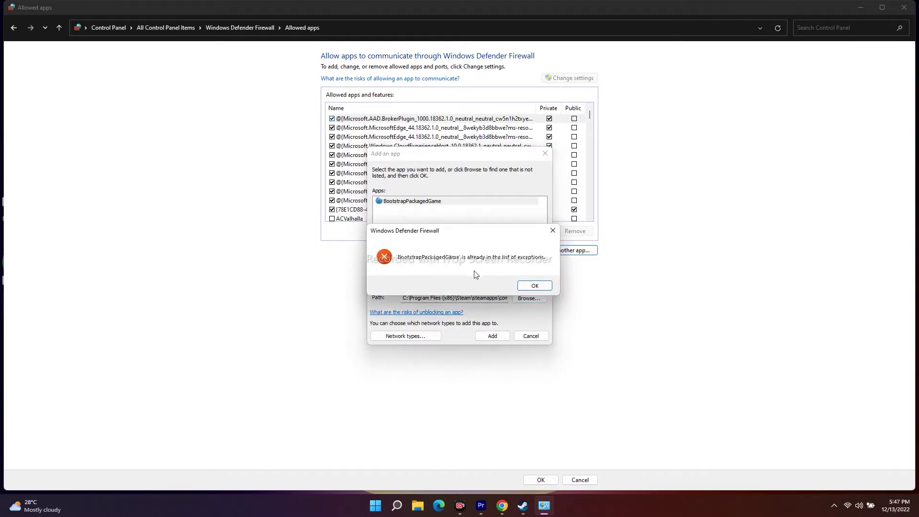
left_click(531, 286)
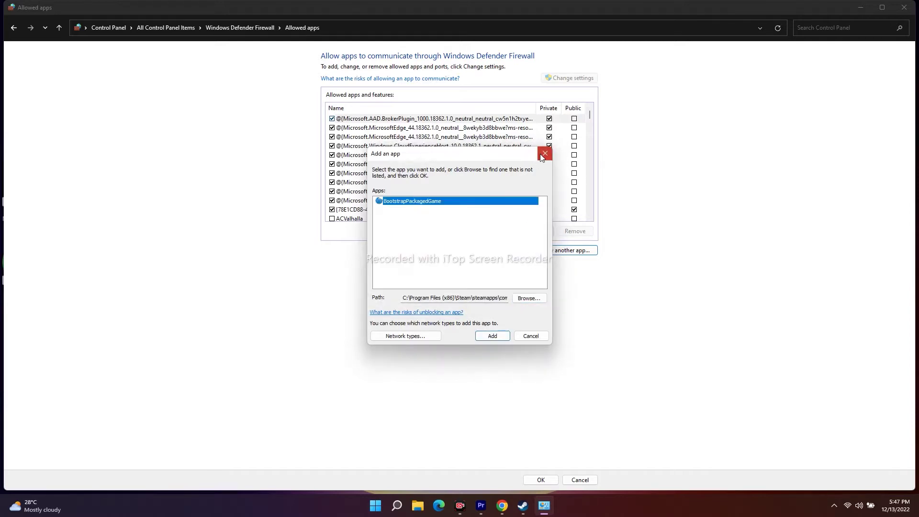
left_click(545, 153)
Step: Look for High On Life in the list of allowed apps and features, then close the firewall window
scroll(407, 161, "down", 15)
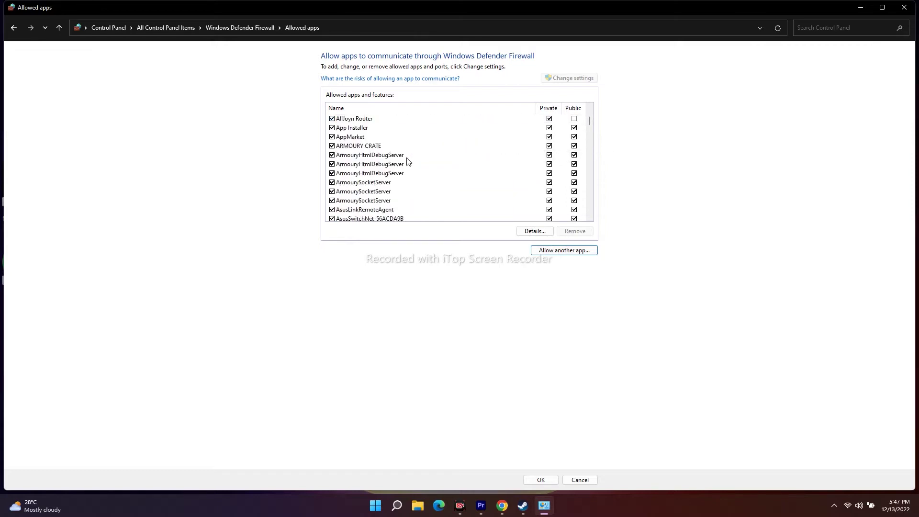
scroll(406, 160, "down", 8)
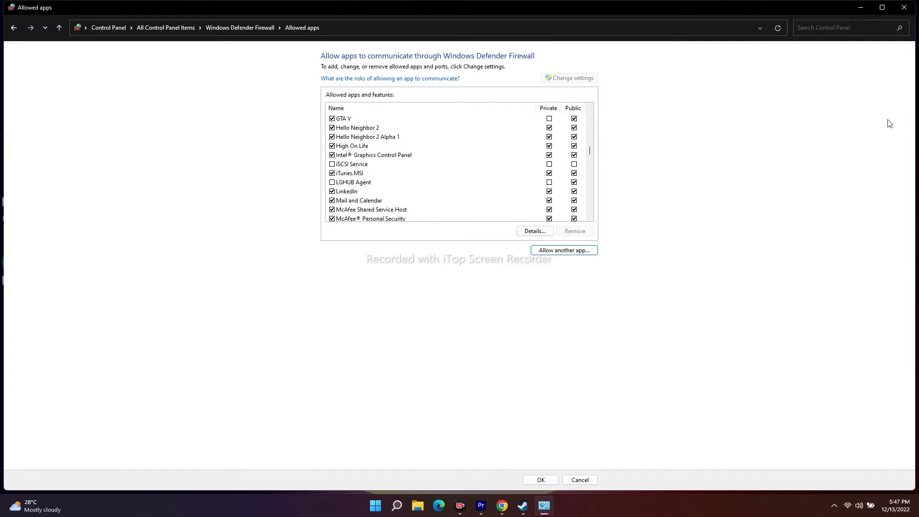
left_click(905, 7)
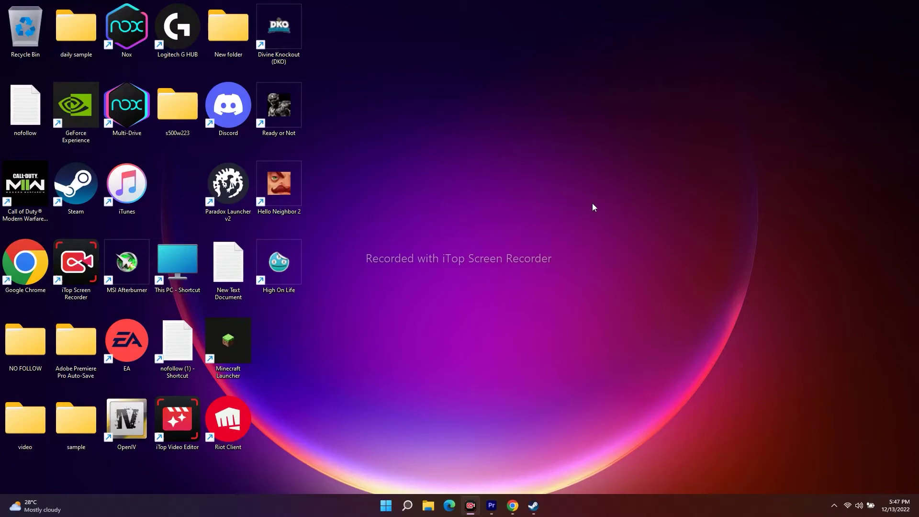
Step: Switch to Chrome, view the open NVIDIA and AMD sites, and open NVIDIA's driver download page
left_click(521, 509)
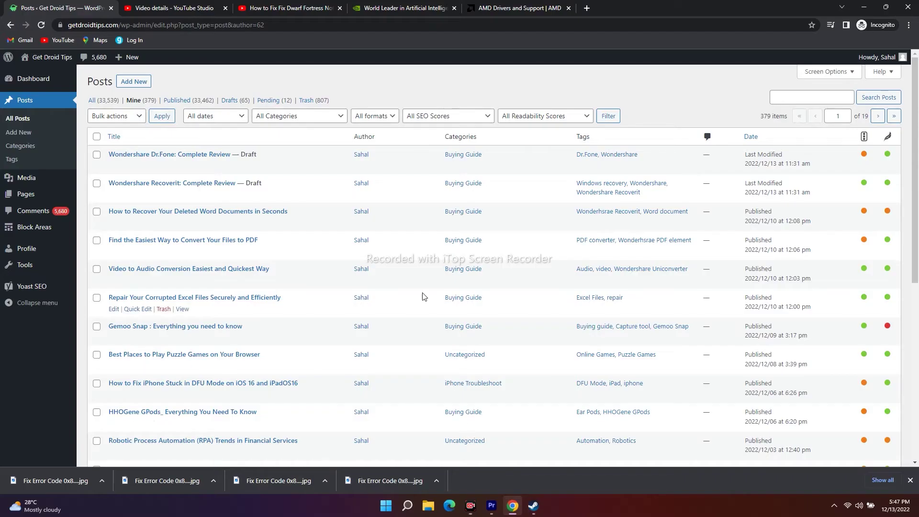
left_click(411, 10)
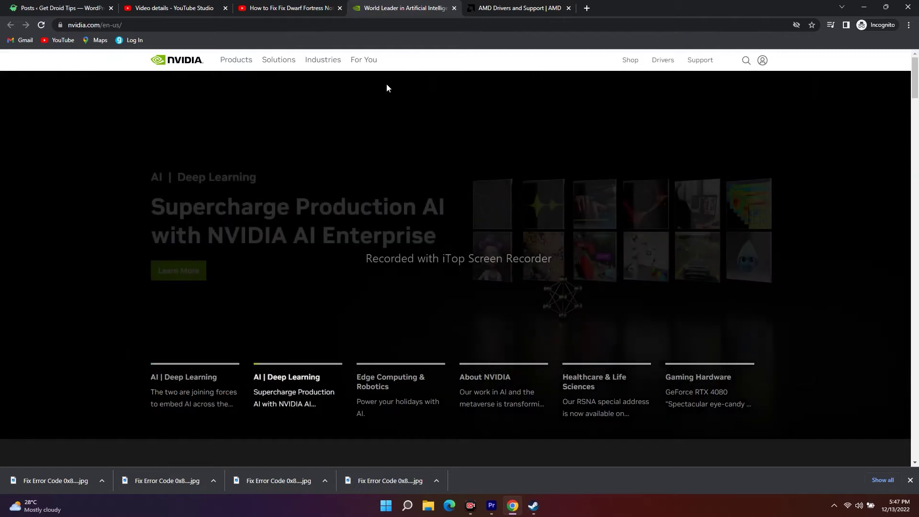
key("ctrl+Tab")
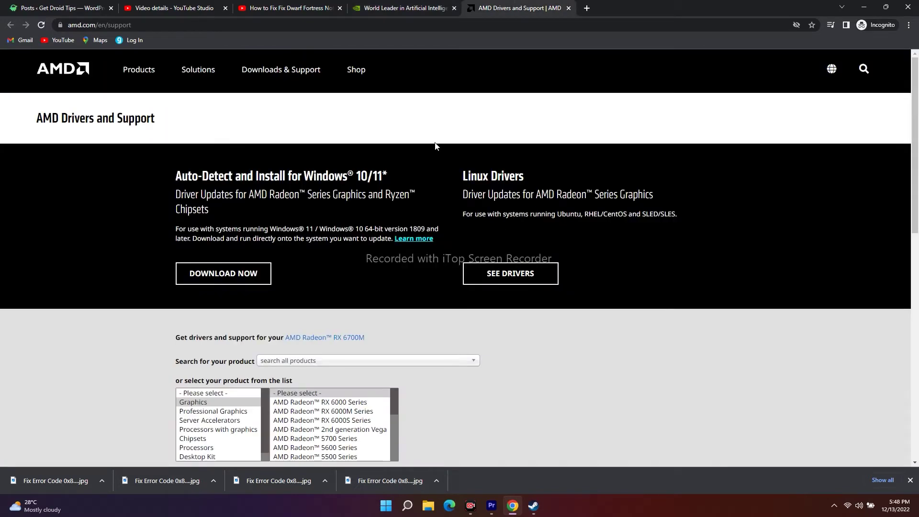
left_click(394, 13)
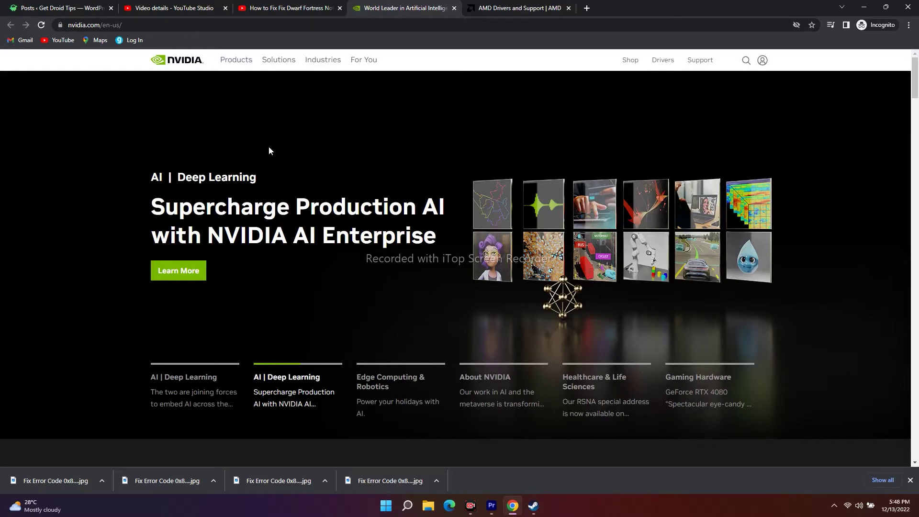
left_click(664, 61)
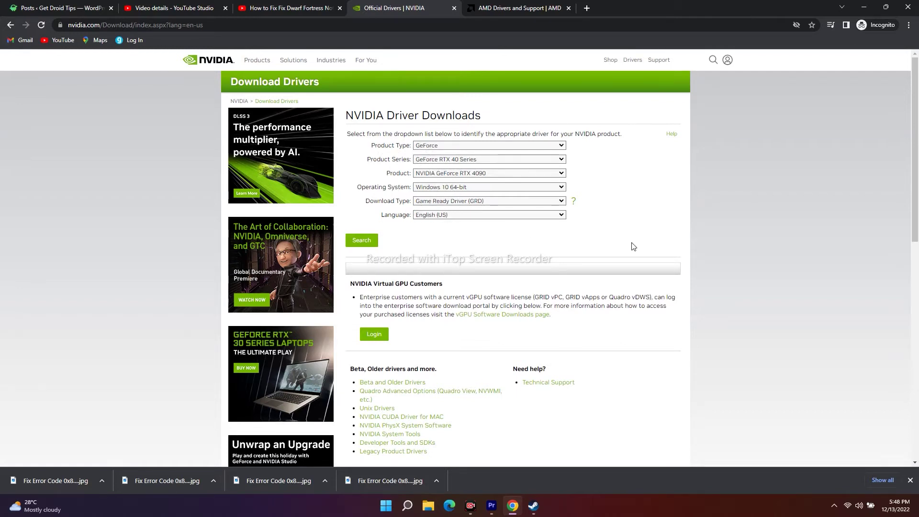
Step: Search for the NVIDIA GeForce RTX 4090 Game Ready Driver with Windows 11 as the operating system and check its file size
left_click(442, 146)
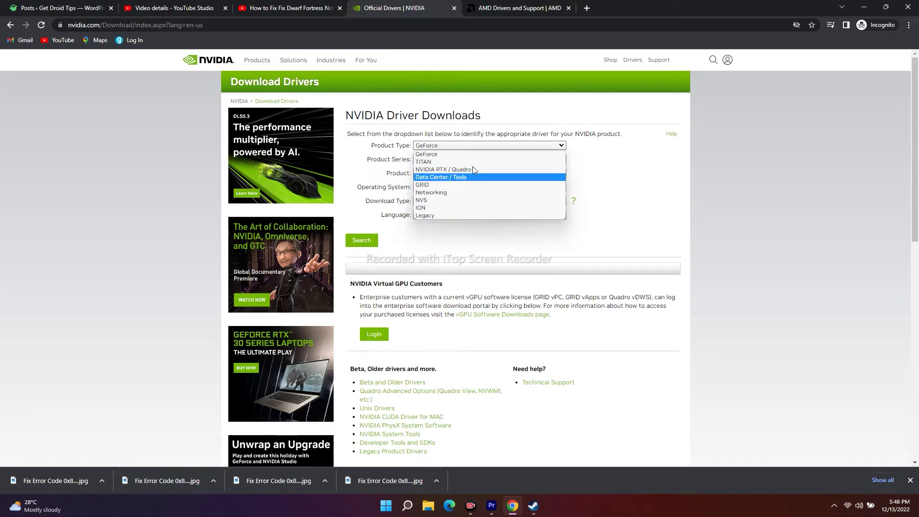
left_click(618, 184)
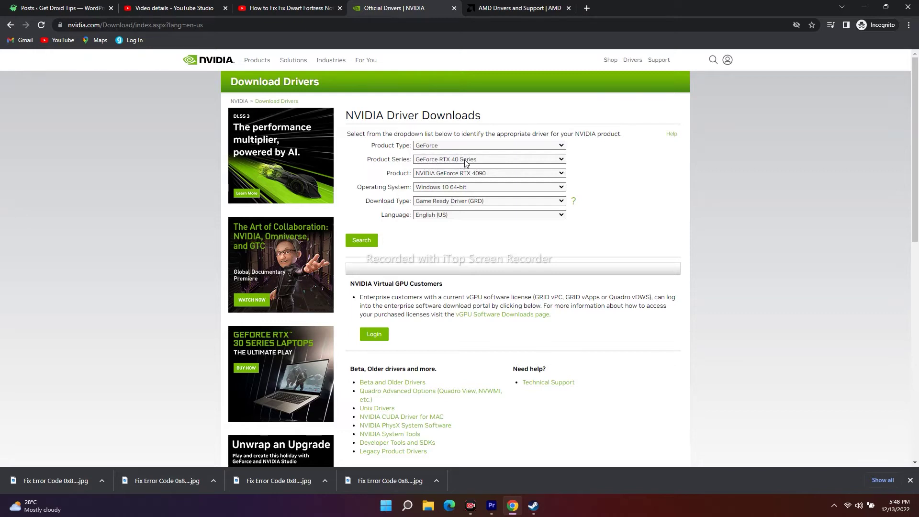
left_click(489, 162)
left_click(489, 163)
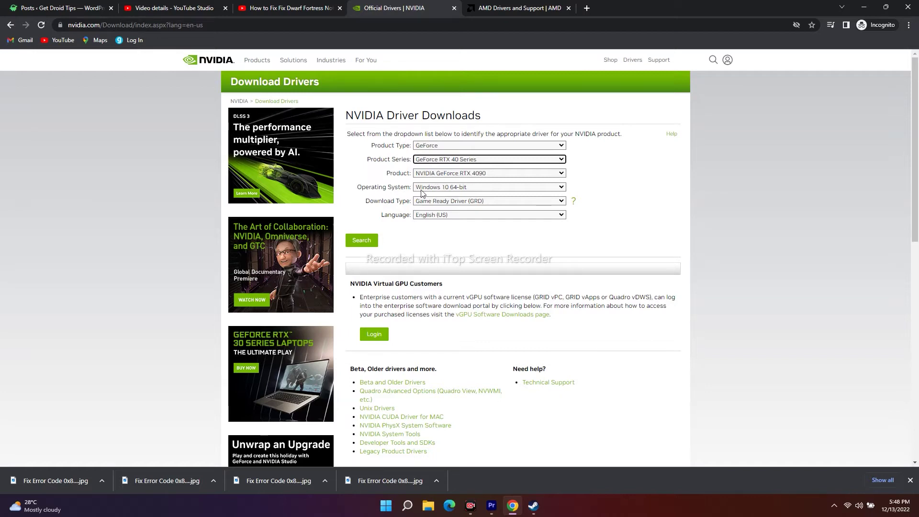
left_click(447, 190)
left_click(448, 206)
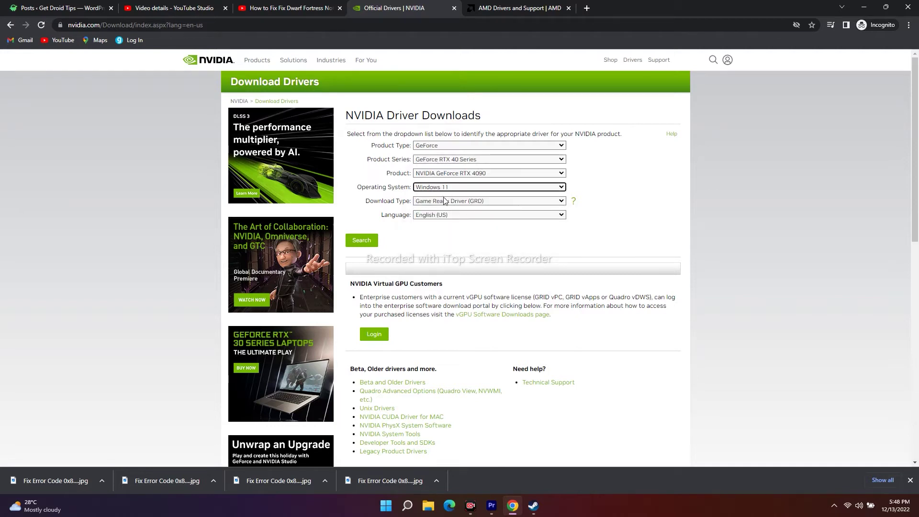
left_click(362, 240)
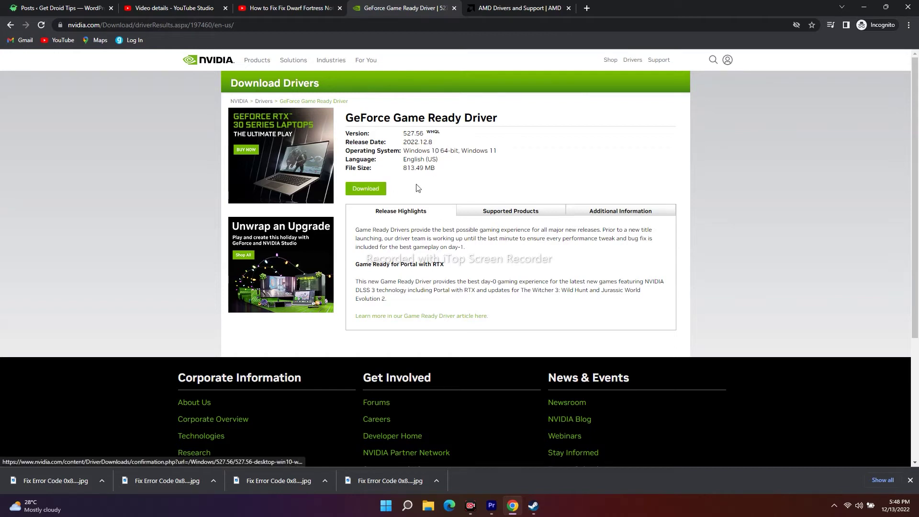
left_click_drag(437, 170, 402, 174)
left_click(443, 171)
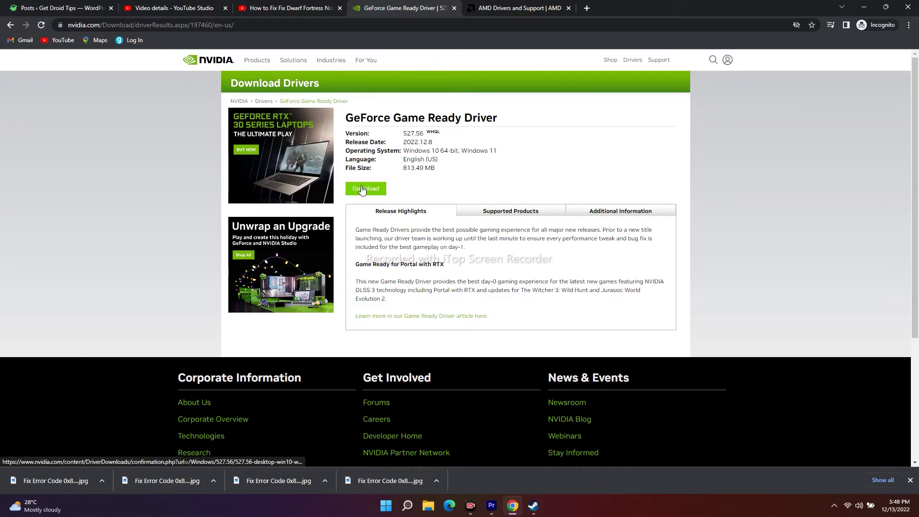
Step: On AMD's support page, request drivers for Graphics, AMD Radeon RX 6000 Series, RX 6800 Series, AMD Radeon RX 6800
left_click(481, 8)
scroll(388, 220, "down", 3)
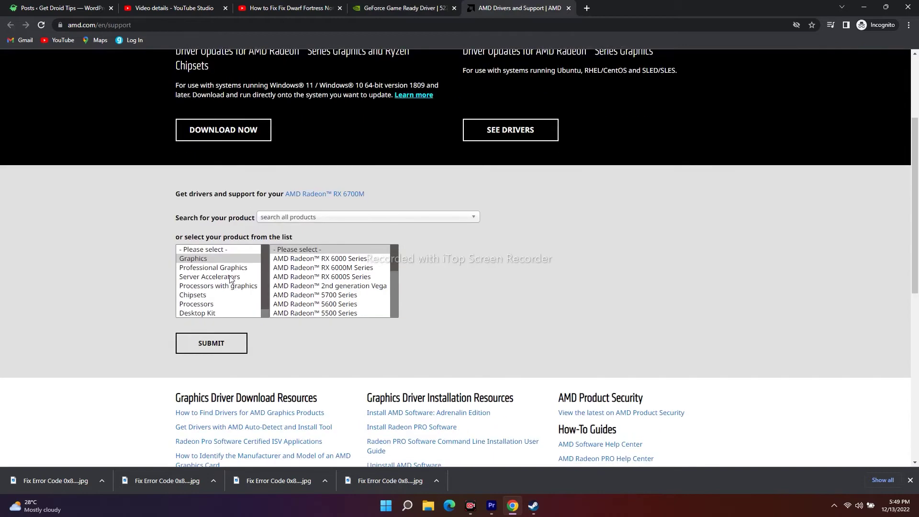
left_click(193, 260)
left_click(300, 261)
left_click(419, 269)
left_click(530, 268)
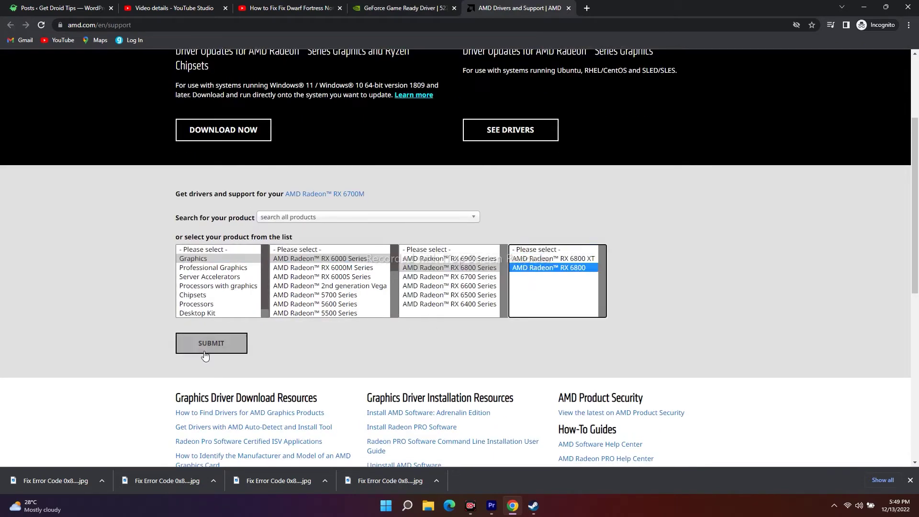
left_click(213, 346)
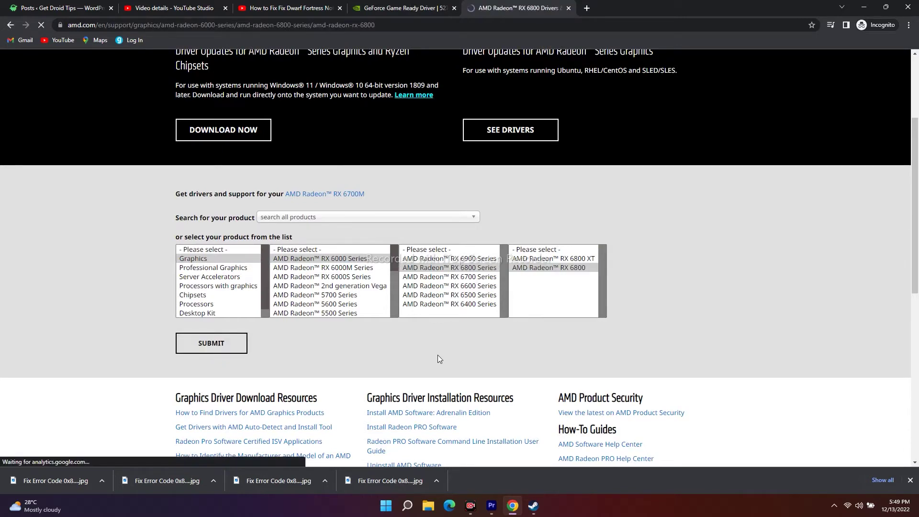
Step: Examine the Windows 11 and Windows 10 64-Bit Edition driver sections for the Radeon RX 6800
scroll(287, 268, "down", 3)
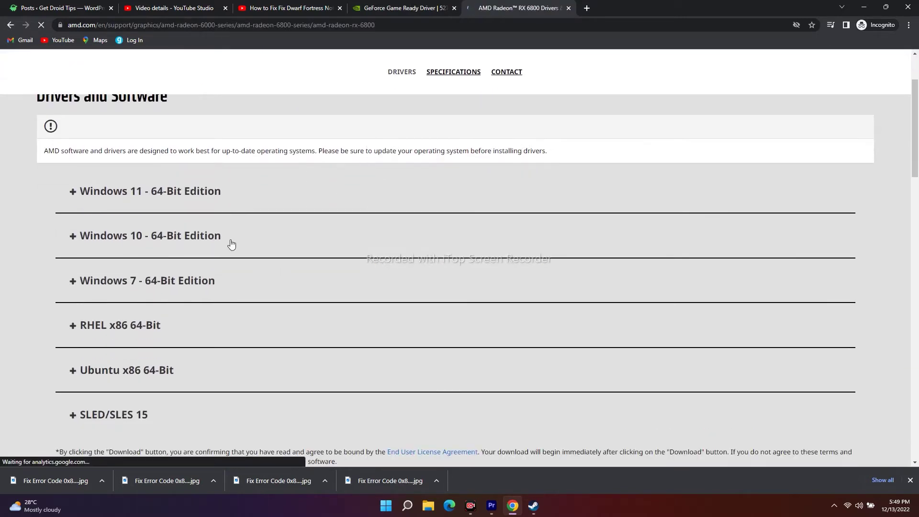
left_click(75, 194)
left_click(74, 194)
left_click(75, 240)
left_click(75, 238)
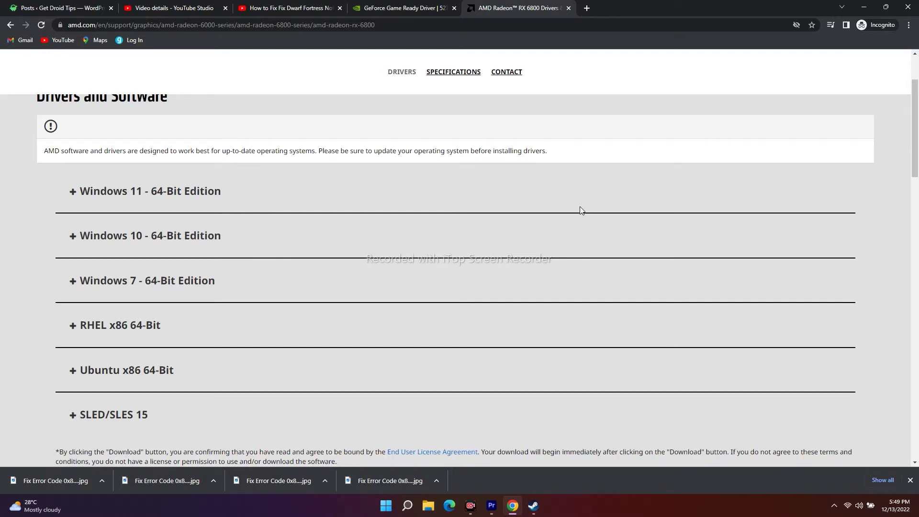
Step: Minimize the browser, open Windows Graphics settings, and look through the apps with custom graphics options
left_click(863, 7)
left_click(407, 506)
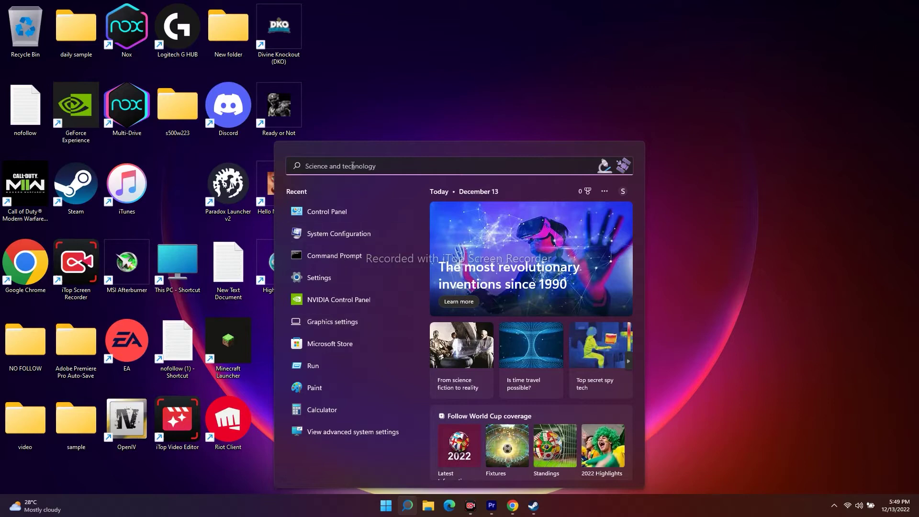
left_click(324, 323)
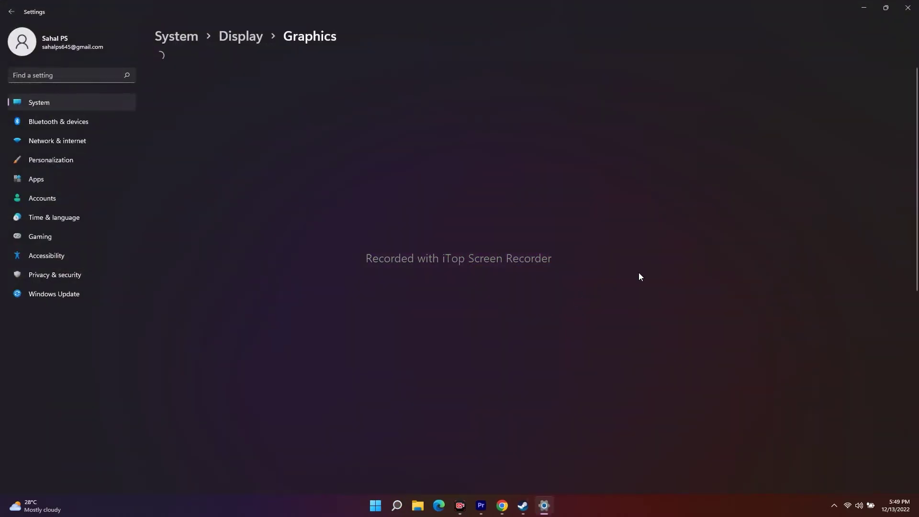
scroll(475, 204, "down", 3)
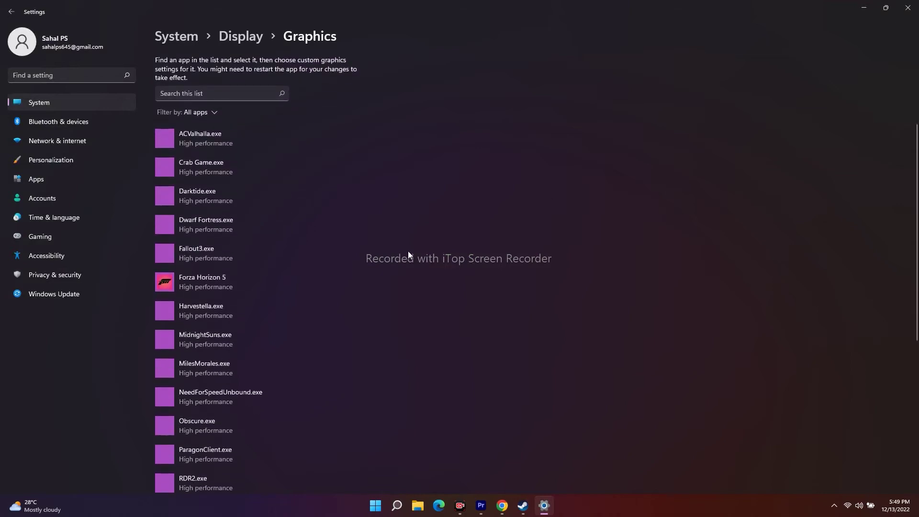
scroll(408, 251, "down", 5)
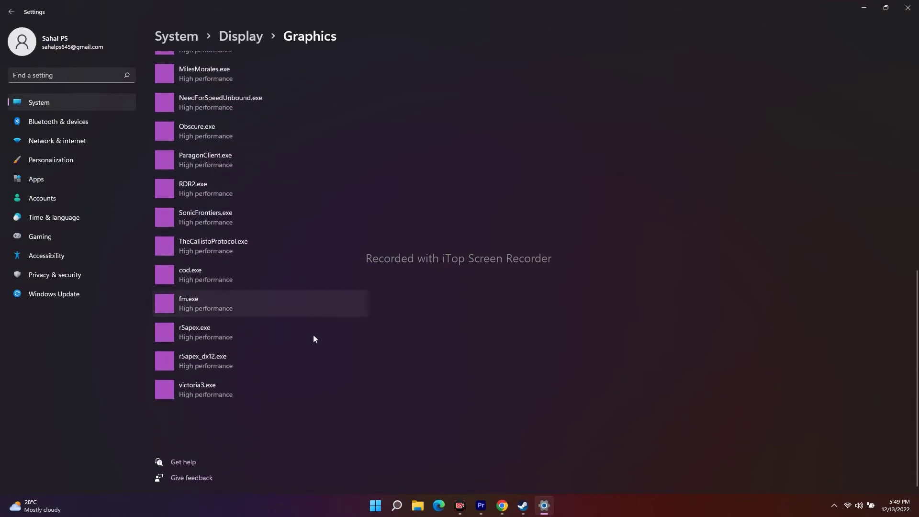
scroll(332, 346, "up", 10)
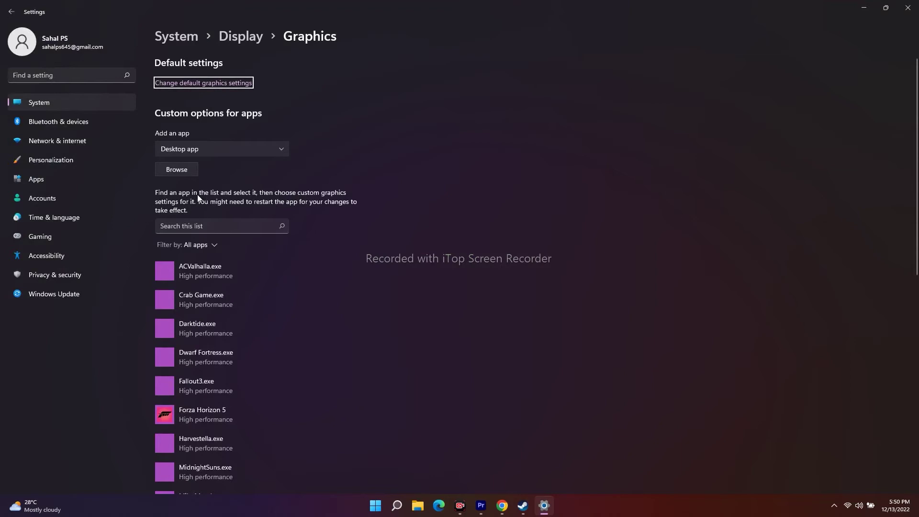
Step: Start adding a desktop app to the custom graphics options and browse to Program Files (x86) on OS (C:)
left_click(182, 173)
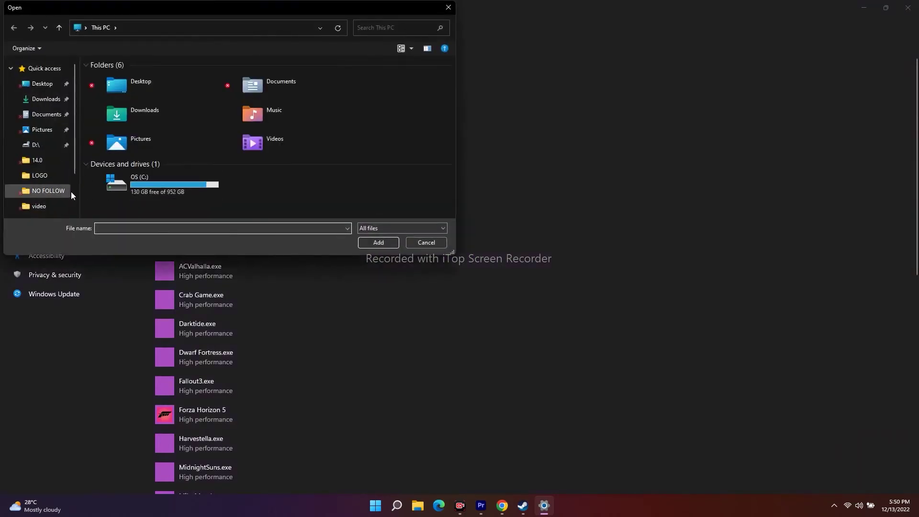
double_click(158, 184)
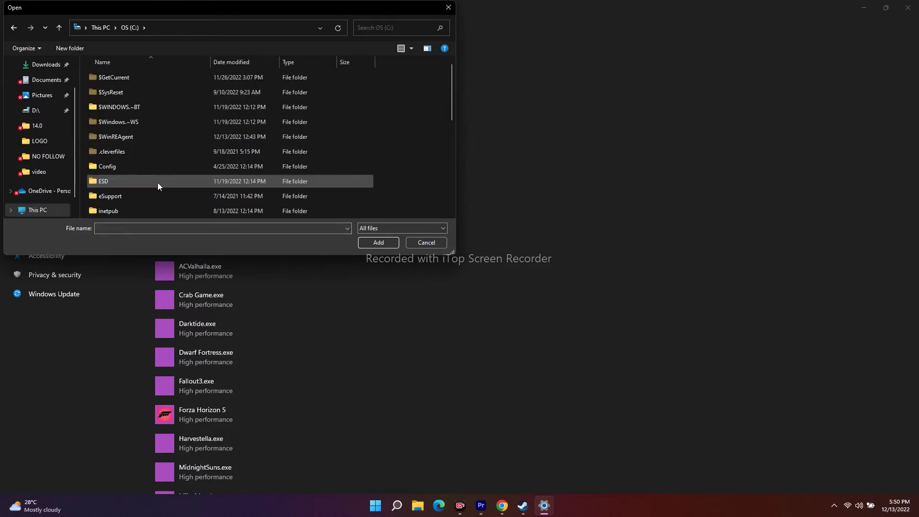
scroll(148, 145, "down", 2)
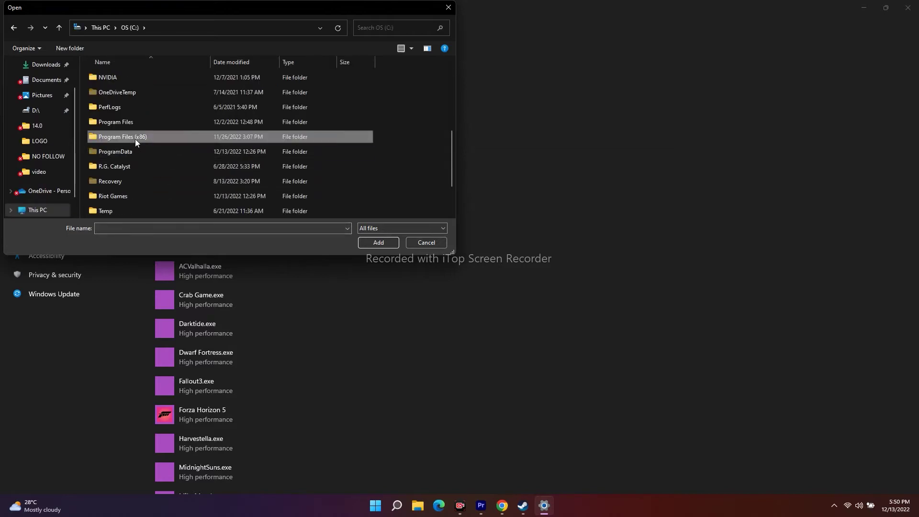
double_click(135, 137)
scroll(135, 127, "down", 6)
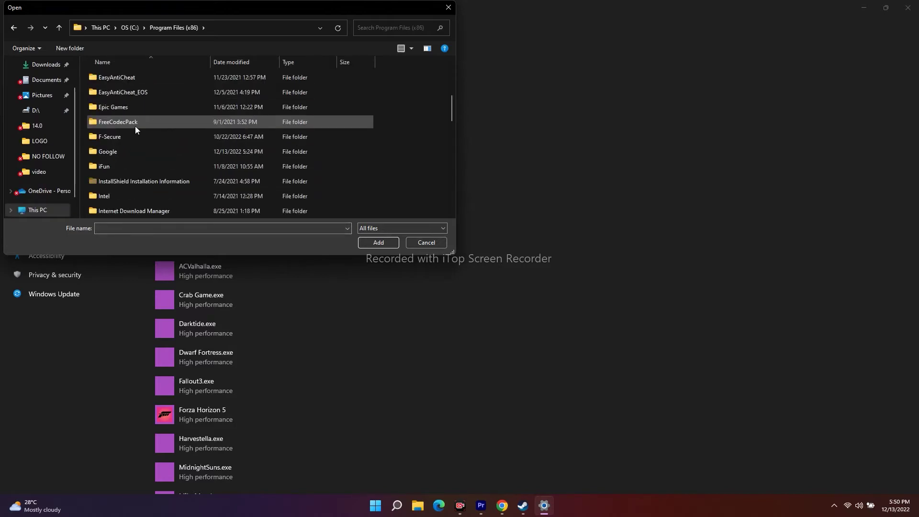
scroll(136, 127, "down", 7)
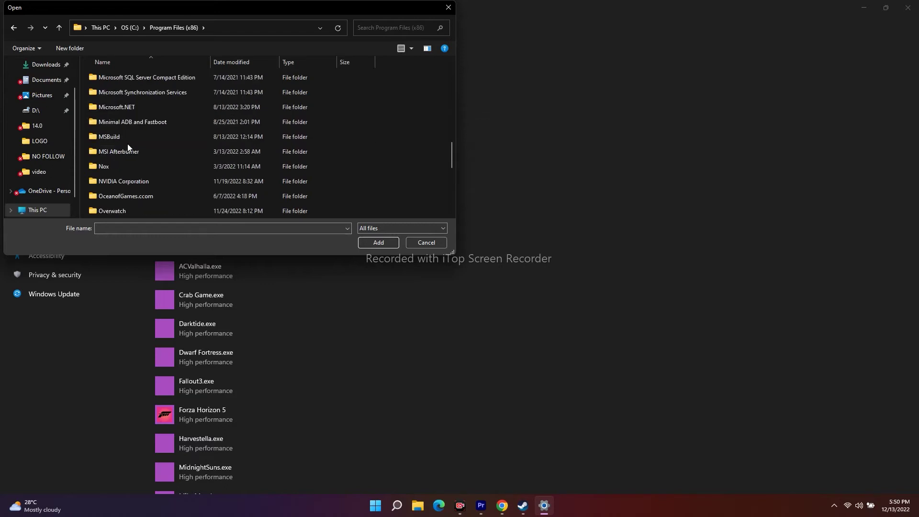
Step: Add the Oregon application from Steam\steamapps\common\HighOnLife to the custom graphics options
double_click(111, 179)
scroll(122, 110, "down", 2)
scroll(122, 120, "down", 2)
double_click(122, 150)
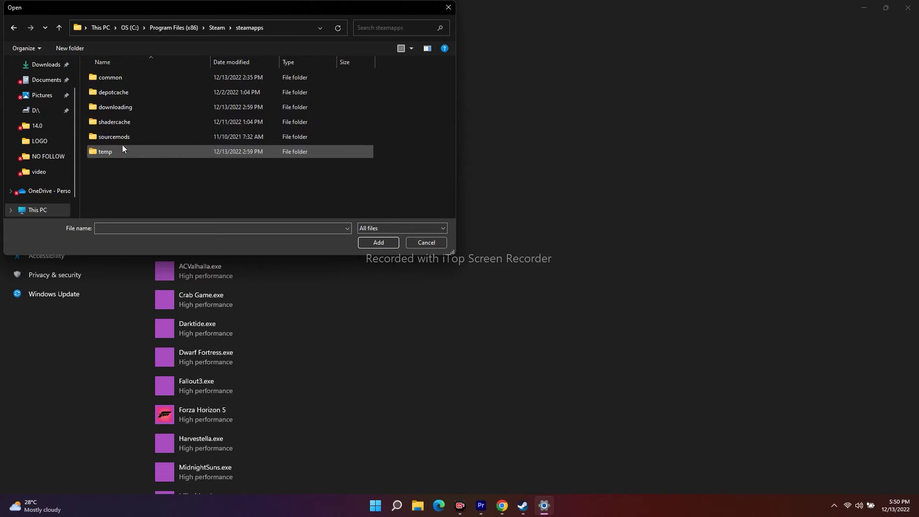
double_click(119, 82)
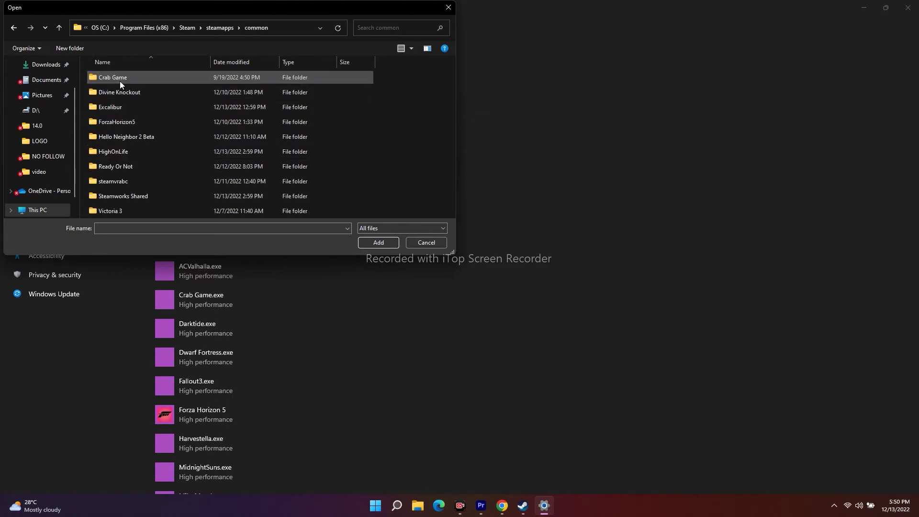
double_click(135, 152)
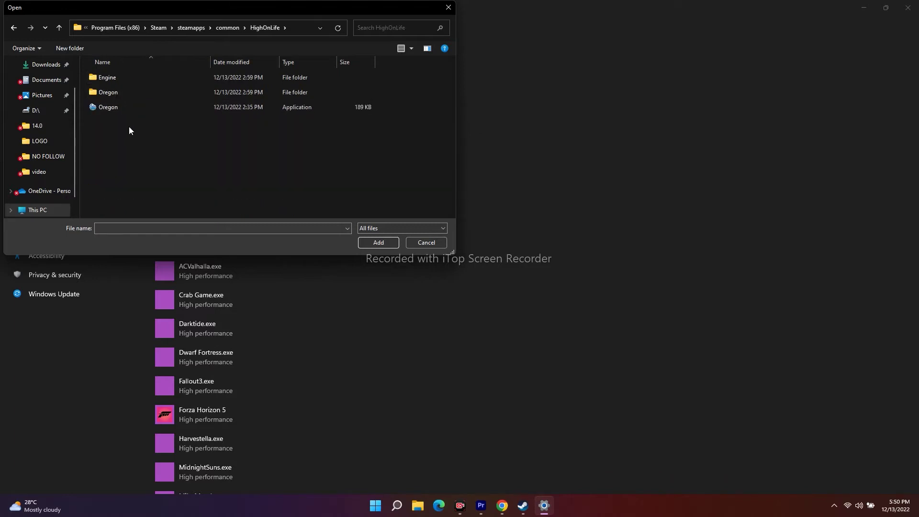
left_click(121, 109)
left_click(378, 243)
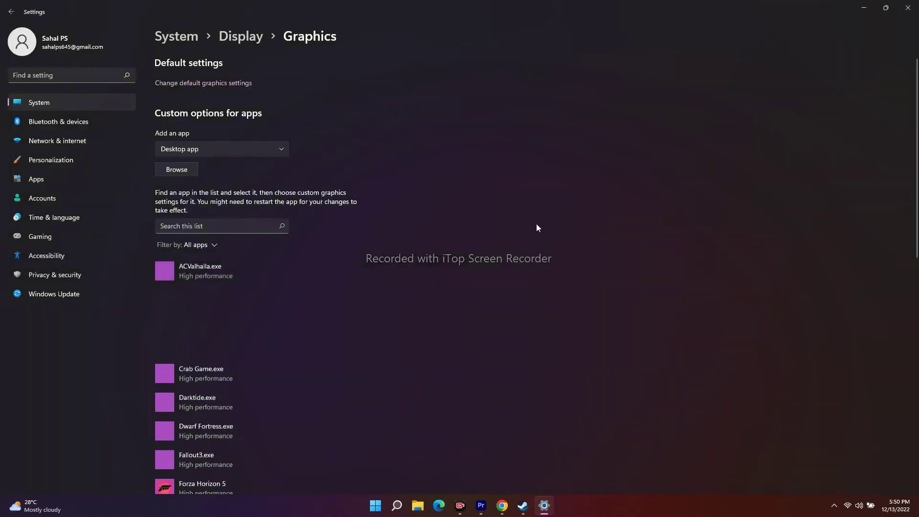
Step: Set the graphics preference of BootstrapPackagedGame (Oregon.exe) to High performance, save it, and close Settings
scroll(619, 291, "down", 3)
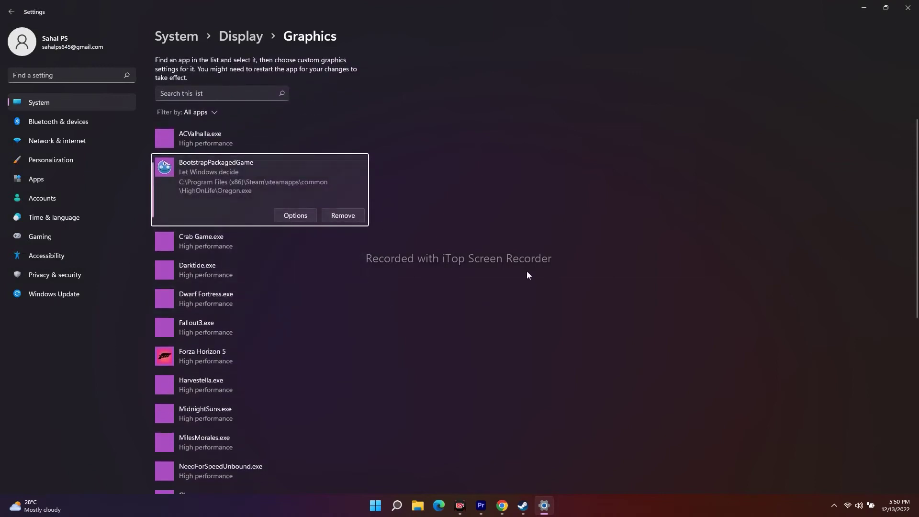
left_click(295, 217)
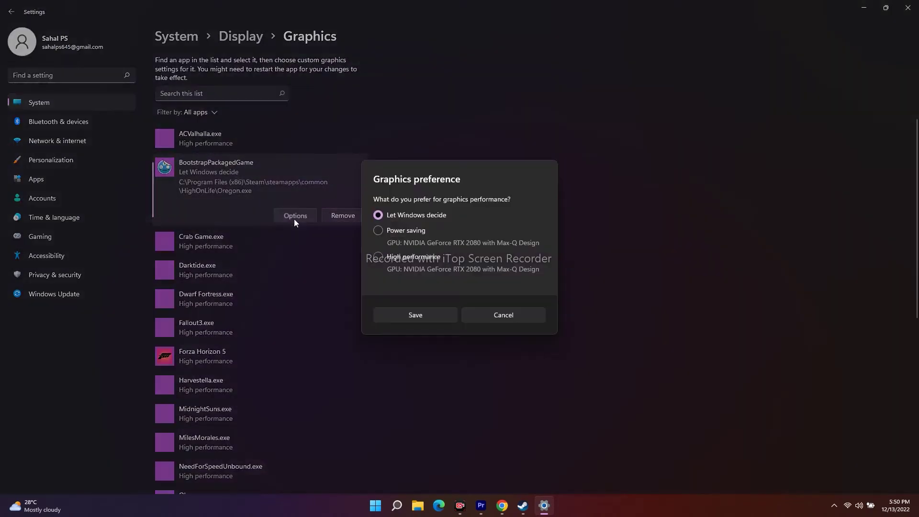
left_click(379, 257)
left_click(430, 314)
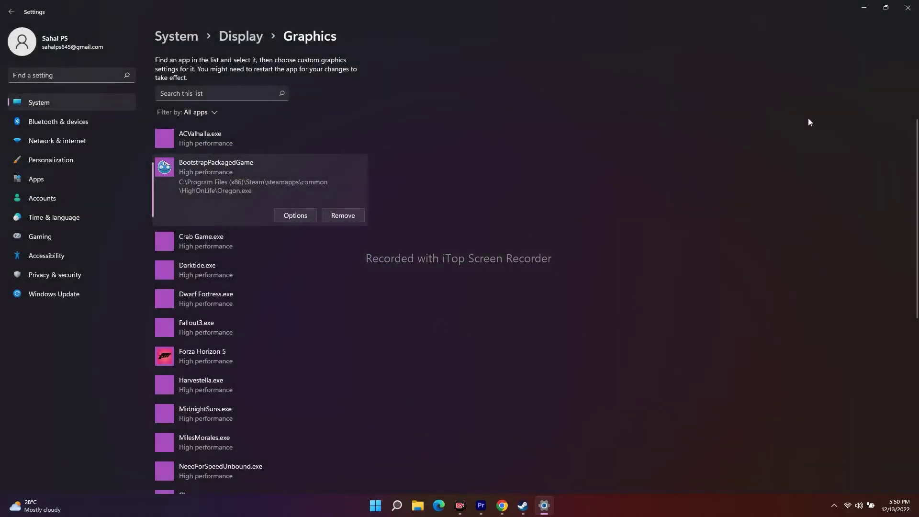
left_click(908, 7)
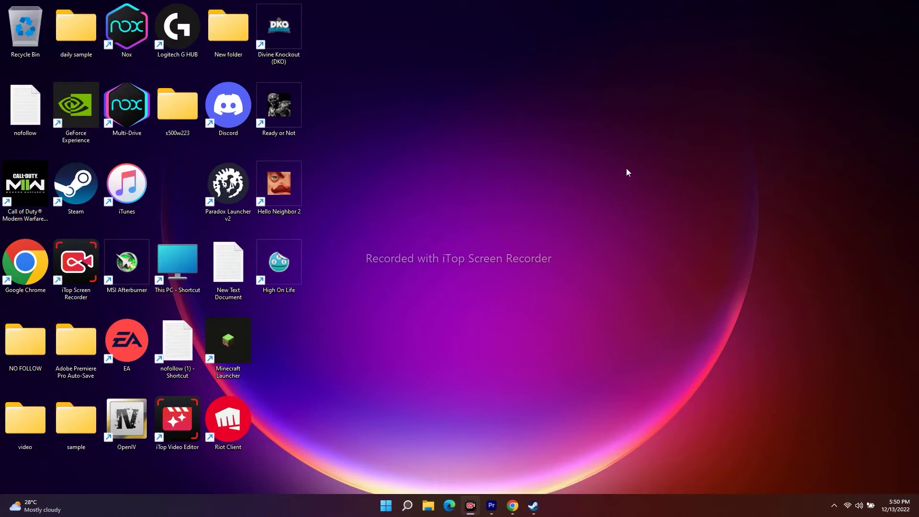
Step: Switch to Steam and open the local files folder of High On Life from its game properties
left_click(533, 506)
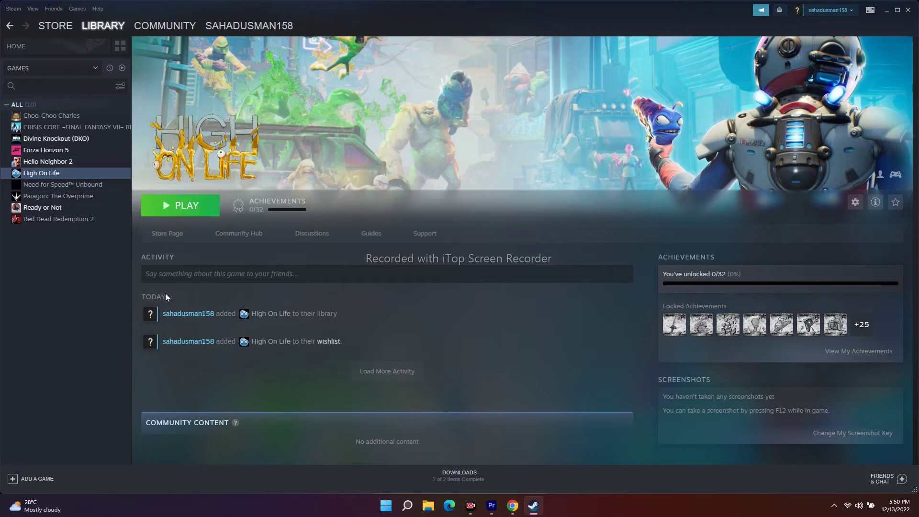
right_click(66, 176)
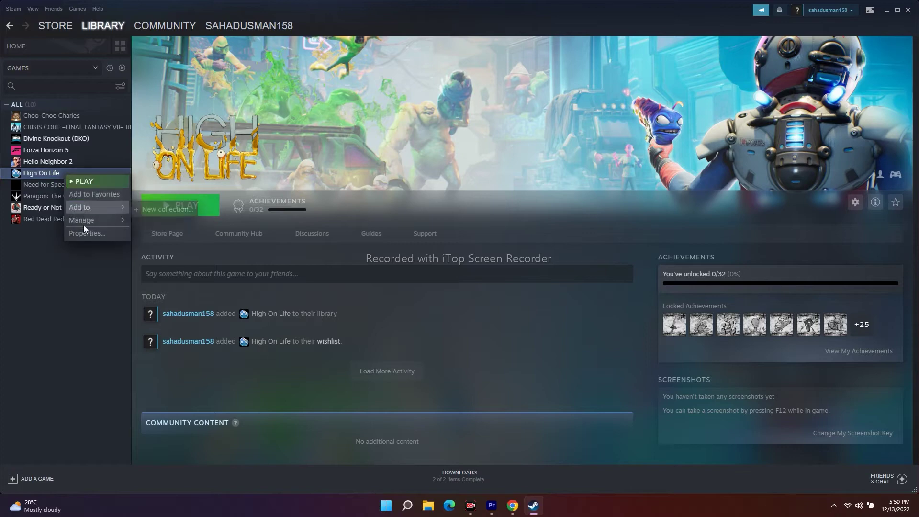
left_click(85, 232)
left_click(304, 191)
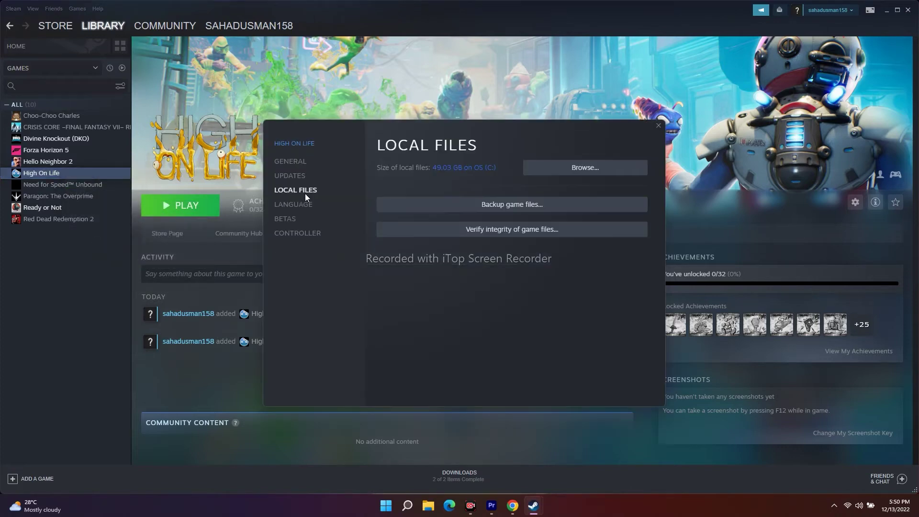
left_click(585, 168)
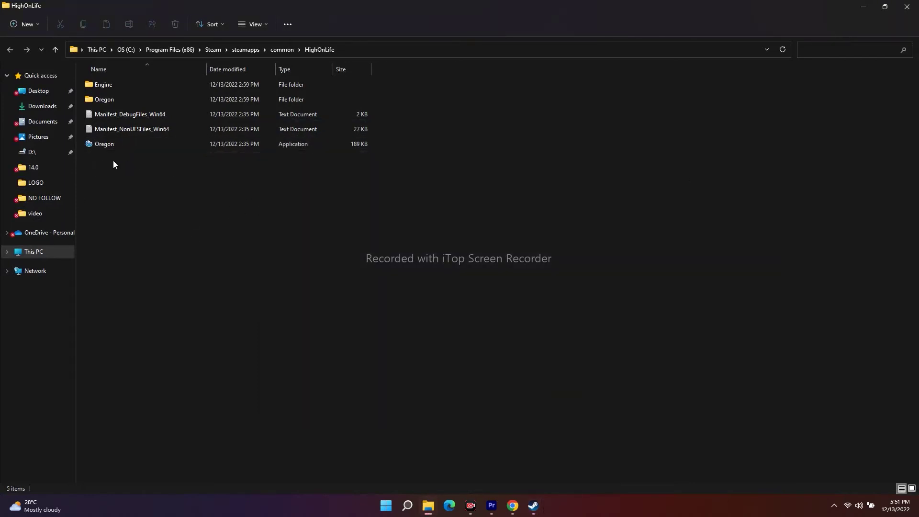
Step: Set the Oregon application in the HighOnLife folder to run as an administrator and apply the compatibility change
left_click(108, 145)
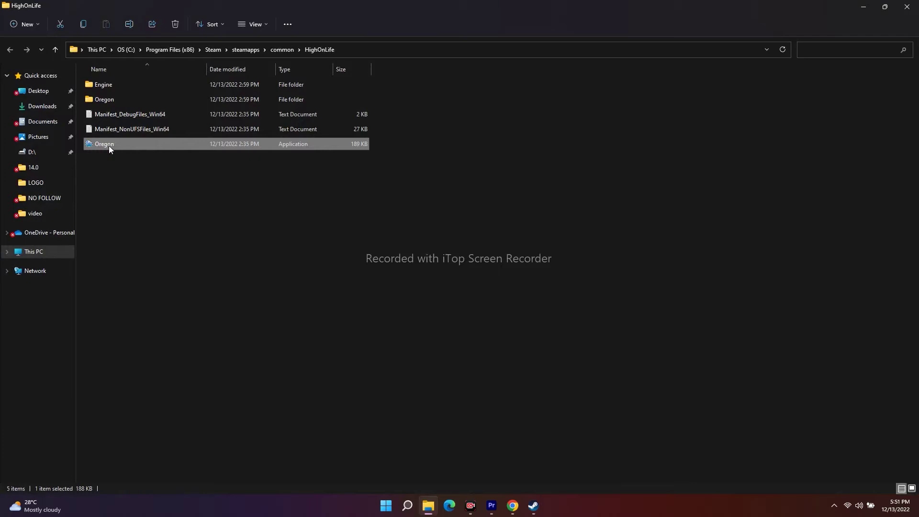
right_click(108, 146)
left_click(139, 306)
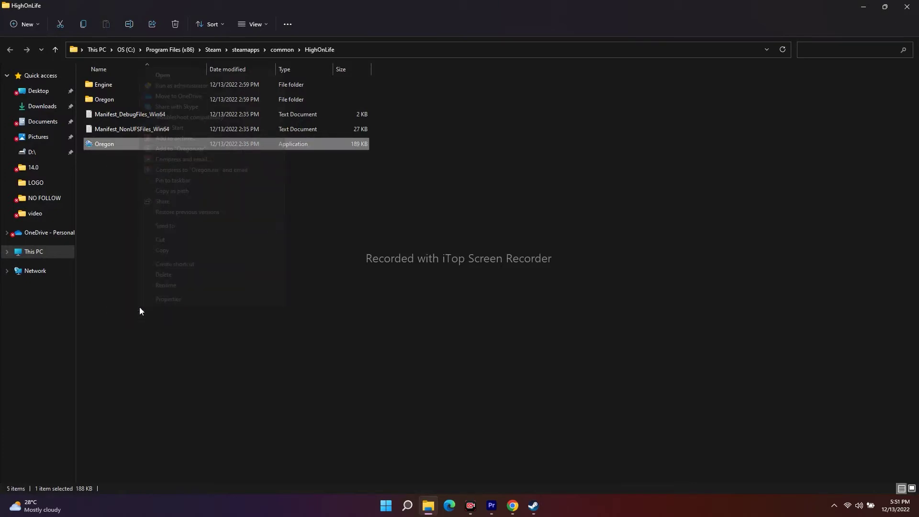
left_click(166, 301)
left_click(156, 169)
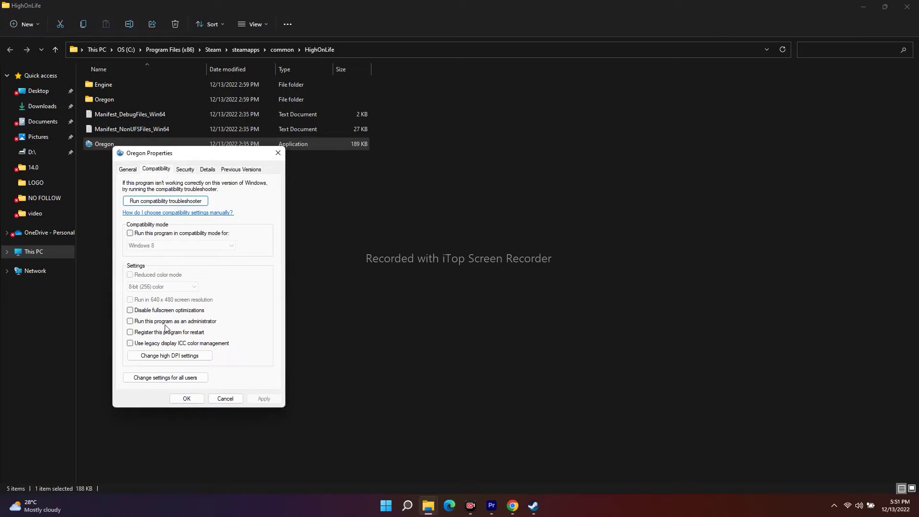
left_click(130, 322)
left_click(264, 399)
left_click(187, 399)
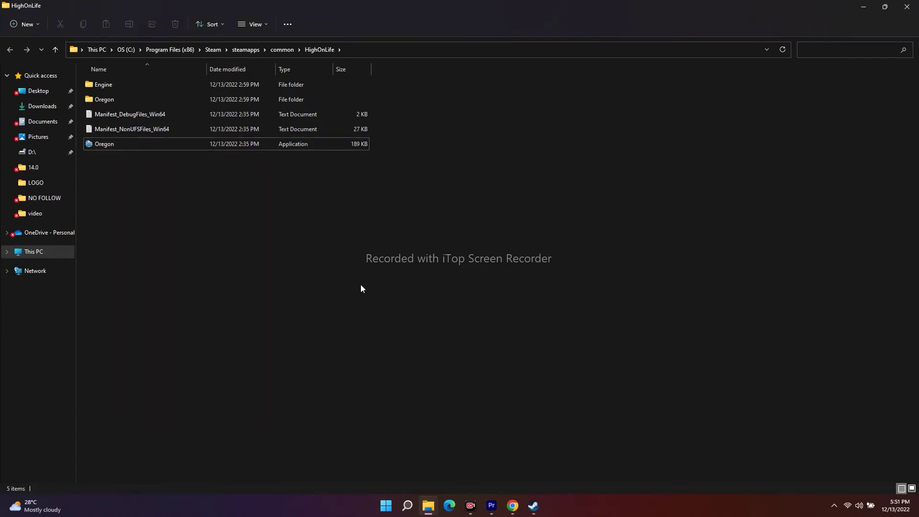
Step: Bring up the Steam library, minimize it, and close the HighOnLife folder and the game's properties window
mouse_move(533, 510)
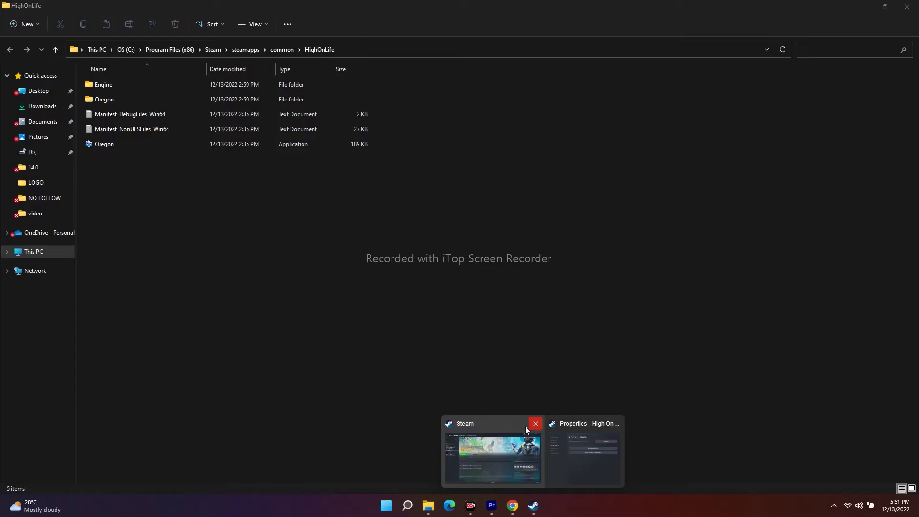
left_click(524, 455)
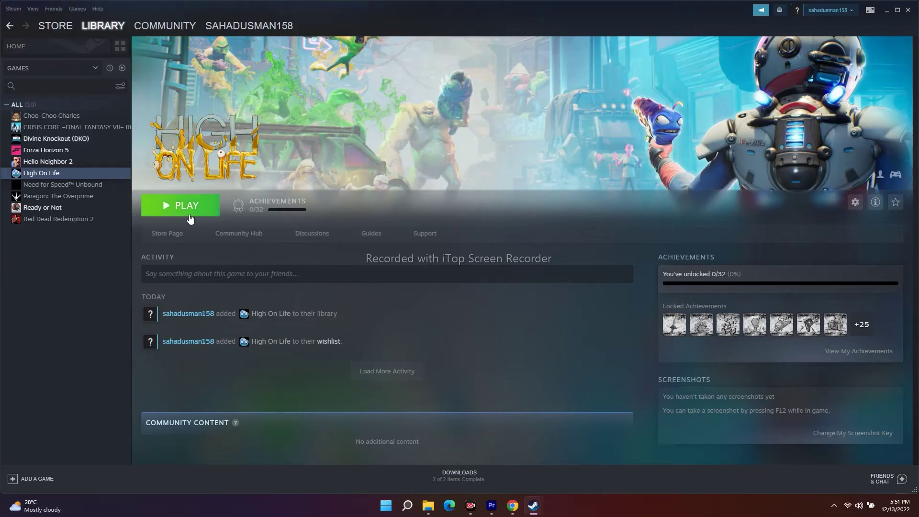
left_click(887, 11)
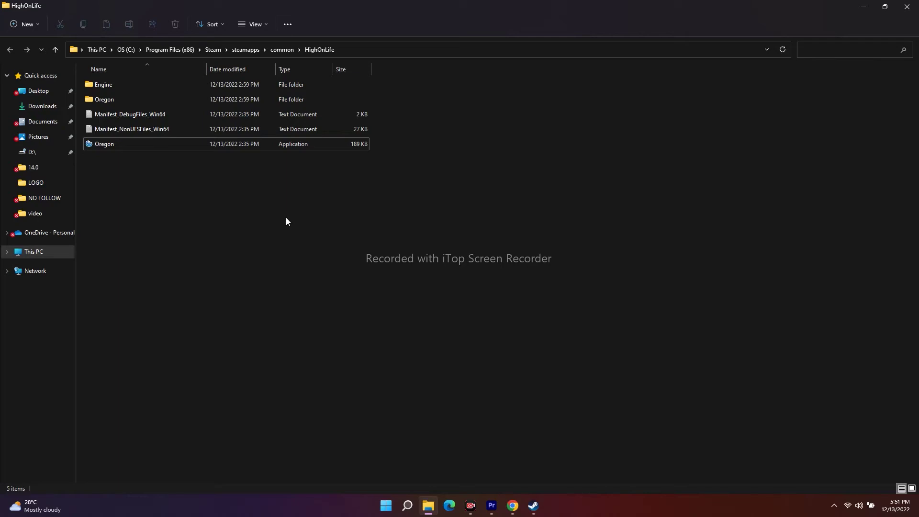
left_click(908, 6)
left_click(659, 125)
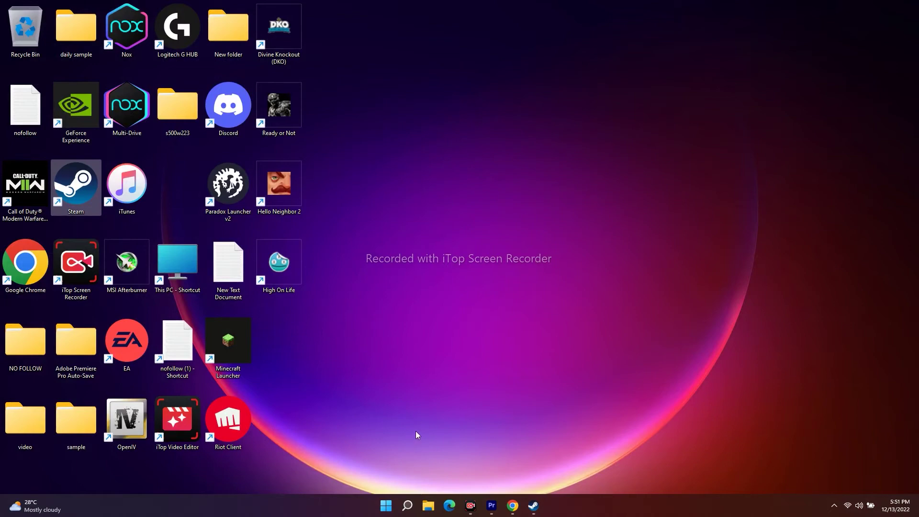
Step: Check the system type in the device specifications on the Settings About page, and close Settings
left_click(407, 506)
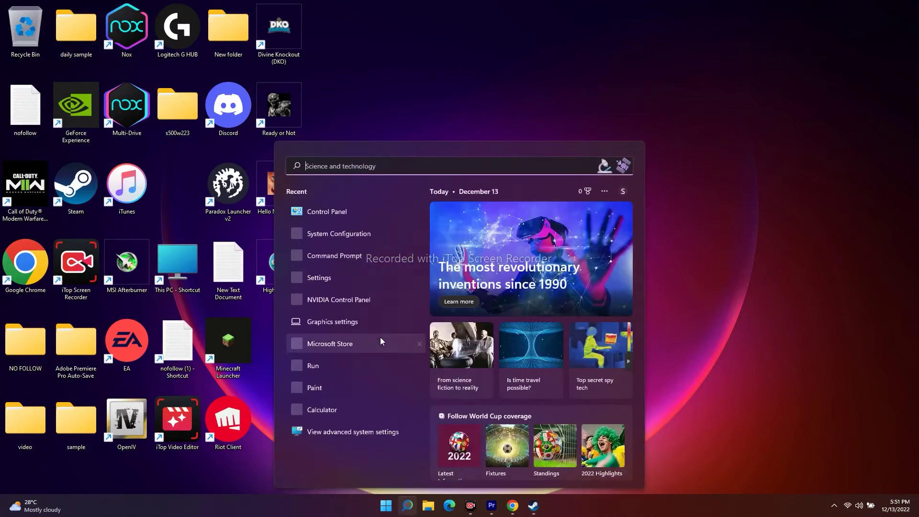
left_click(317, 280)
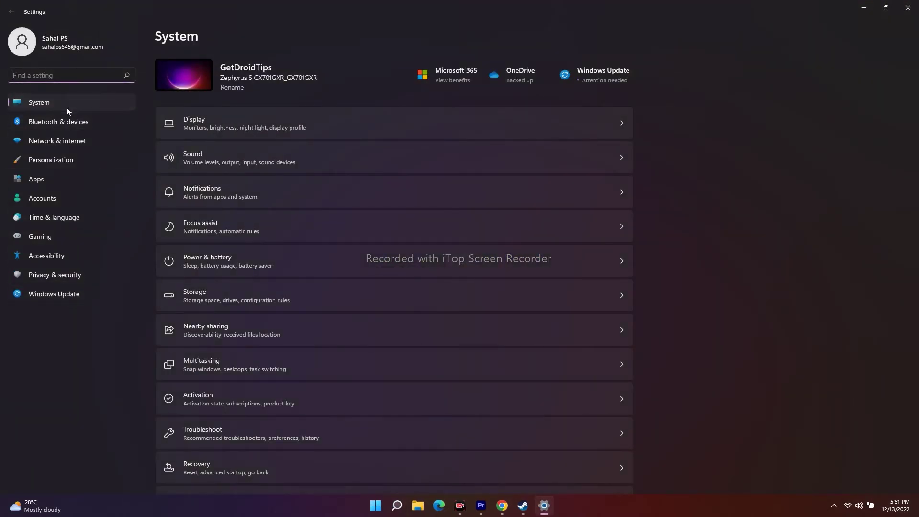
scroll(397, 243, "down", 3)
left_click(210, 457)
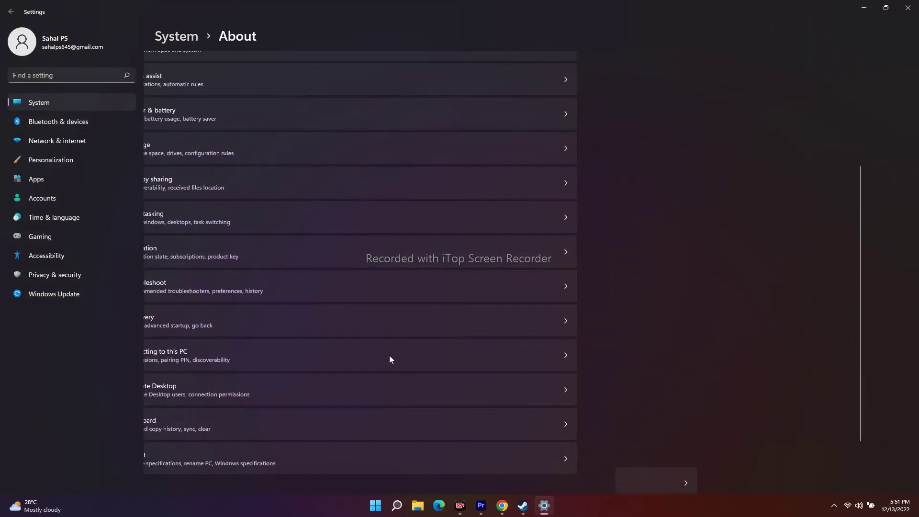
left_click_drag(238, 190, 386, 189)
left_click(388, 189)
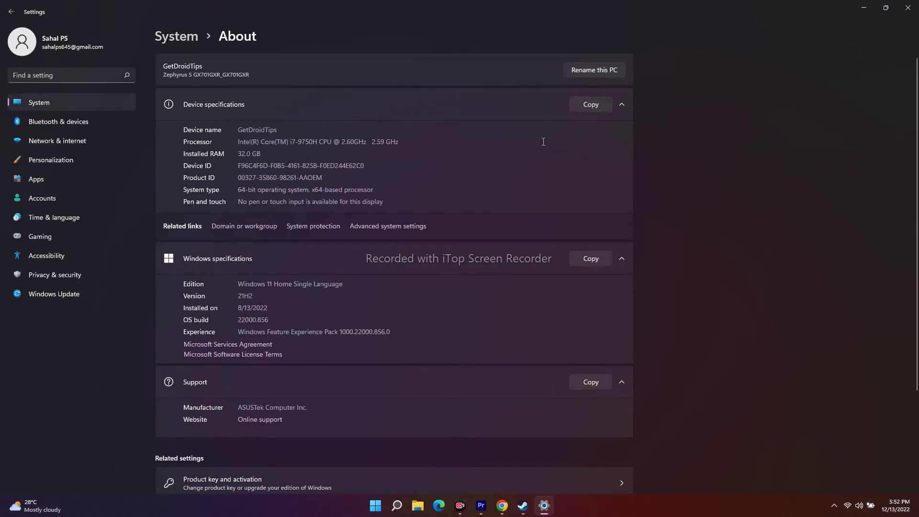
left_click(908, 8)
Step: Switch to Chrome, search Google for "microsoft visual c++ download", and examine the Visual Studio 2015–2022 redistributable links on Microsoft's page
left_click(512, 506)
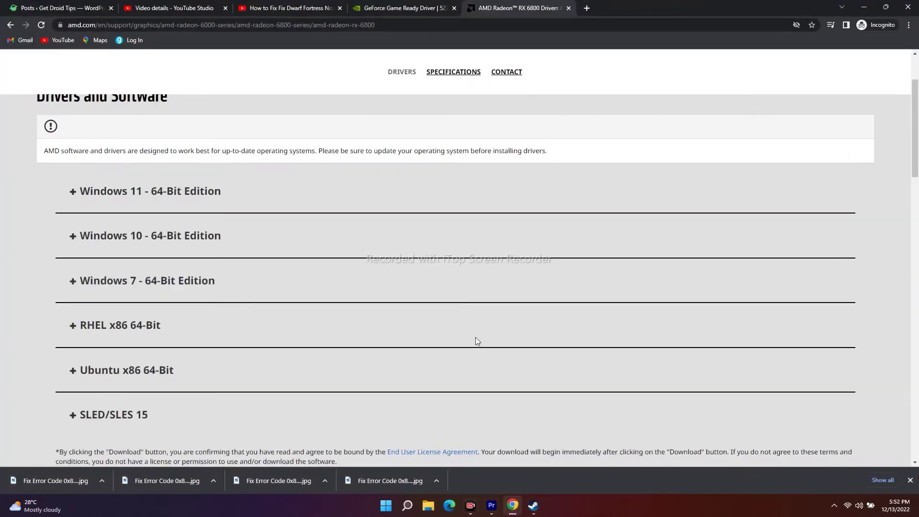
key("ctrl+t")
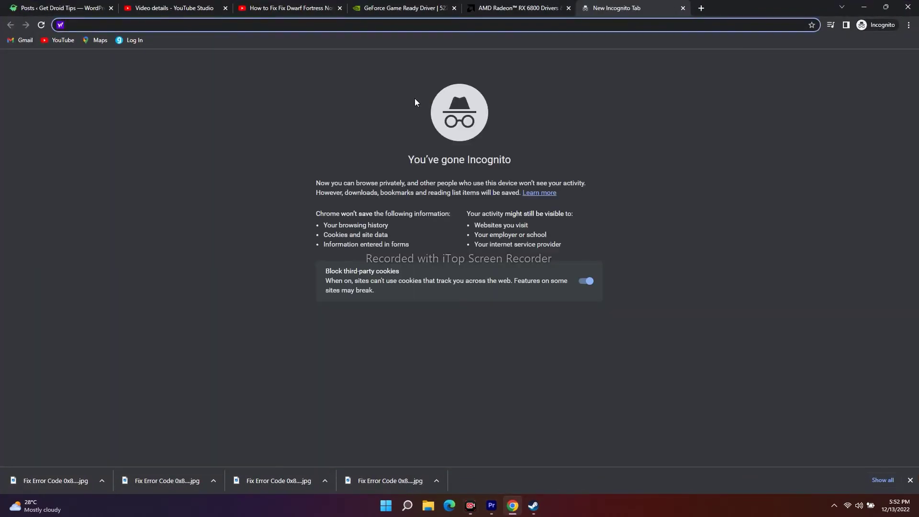
type("google")
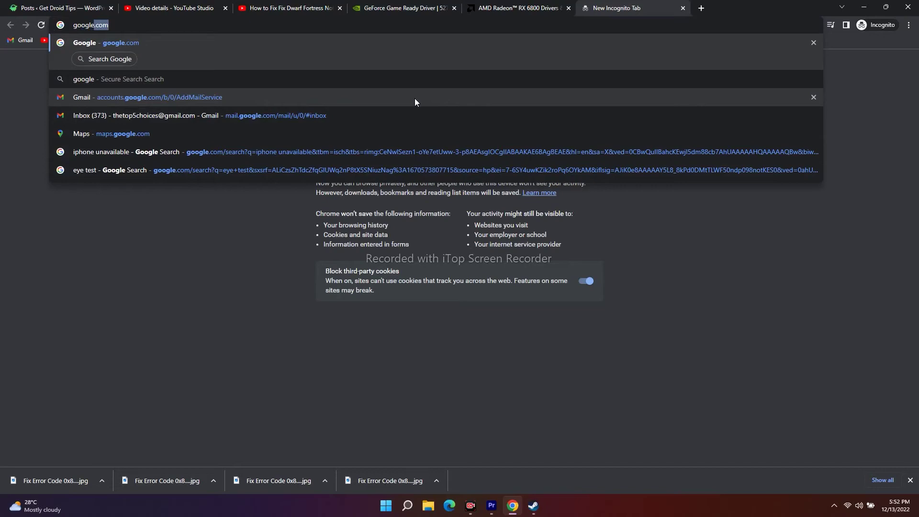
key("Return")
left_click(398, 240)
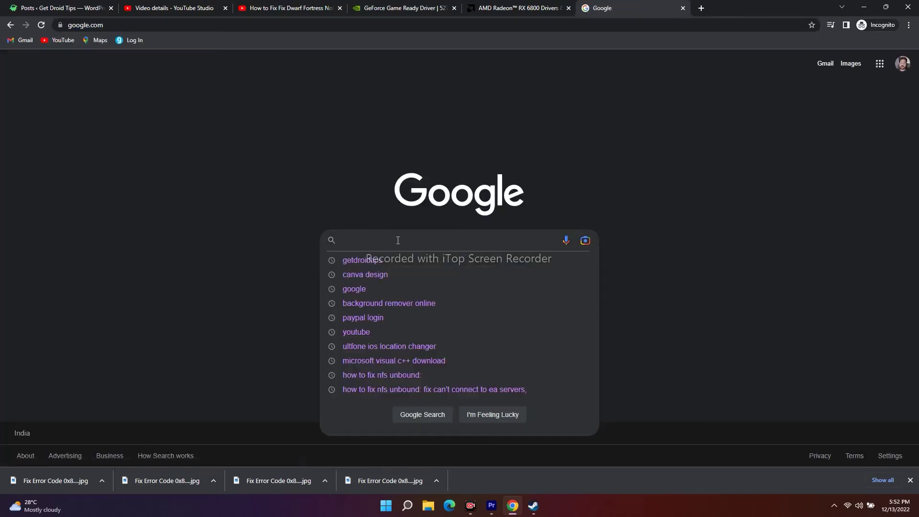
left_click(411, 358)
left_click(158, 160)
scroll(743, 207, "down", 4)
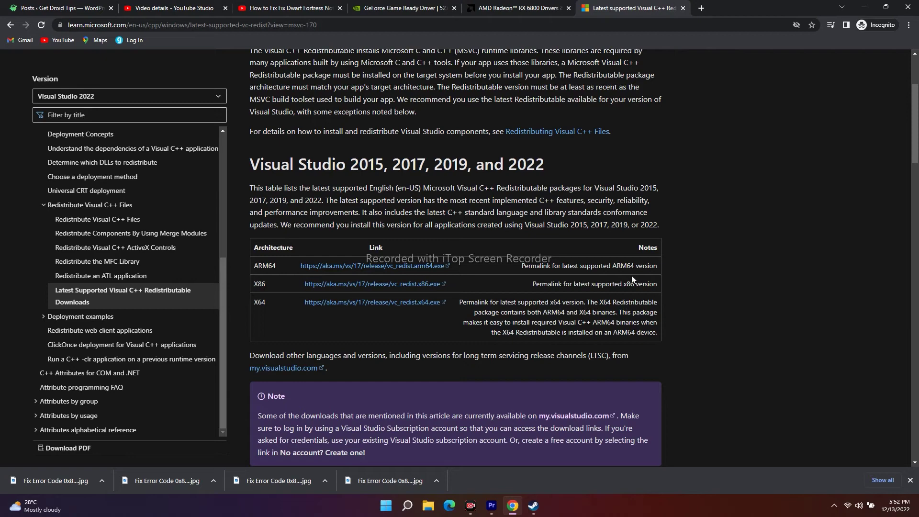
left_click(867, 8)
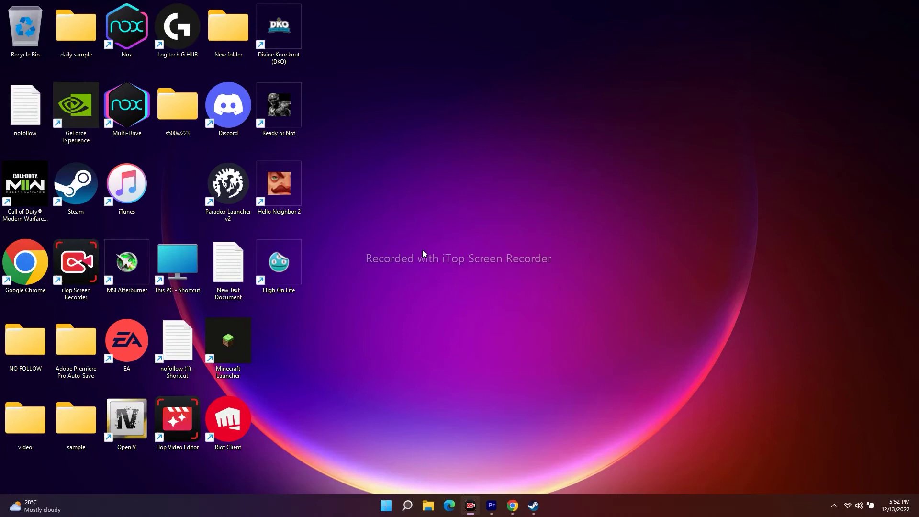
Step: Open Task Manager, end the Gaming Services background process, and close Task Manager after reviewing the remaining processes
right_click(385, 505)
left_click(385, 392)
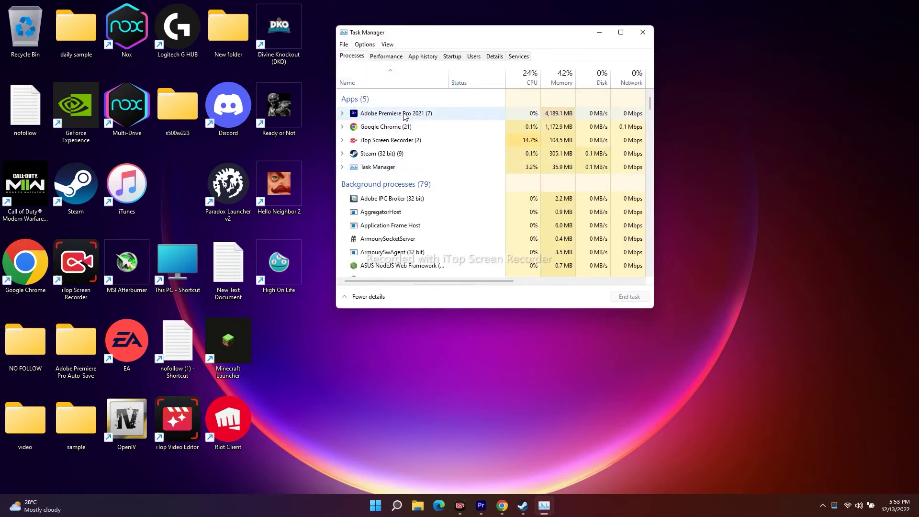
scroll(447, 172, "down", 2)
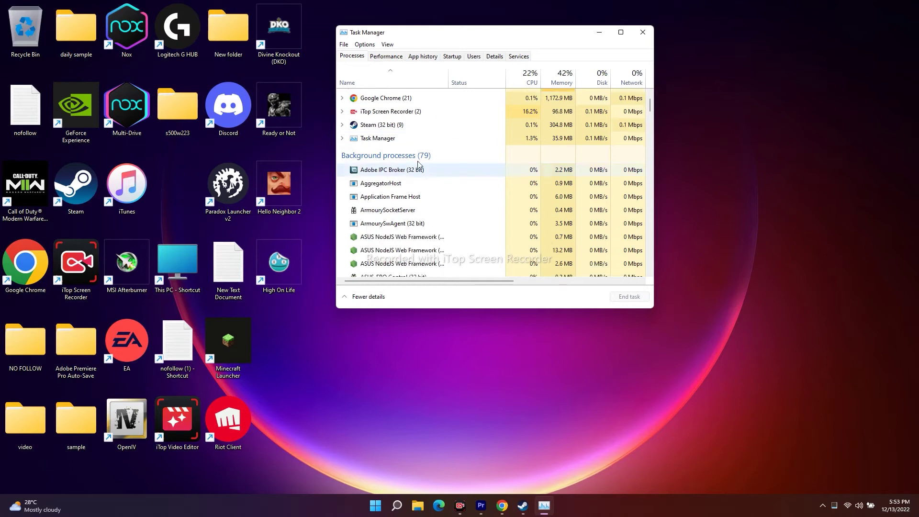
scroll(441, 209, "down", 8)
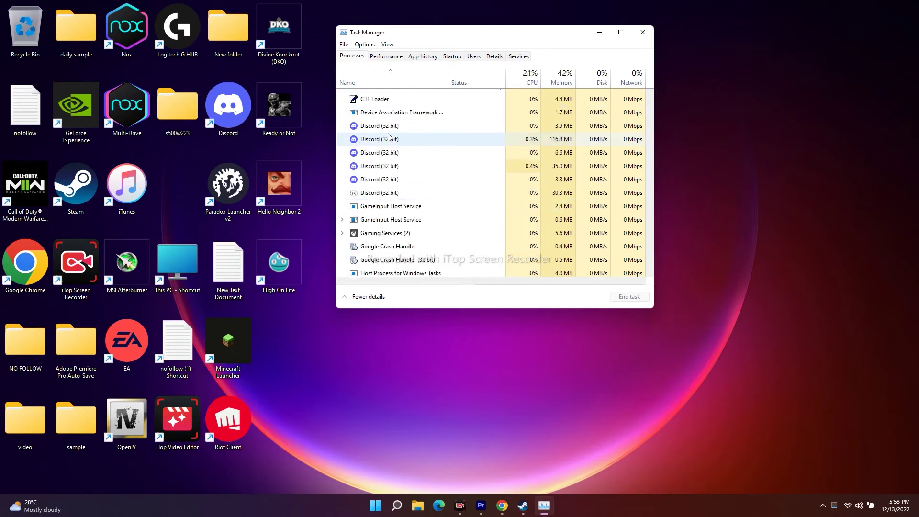
scroll(394, 207, "down", 3)
scroll(397, 209, "up", 3)
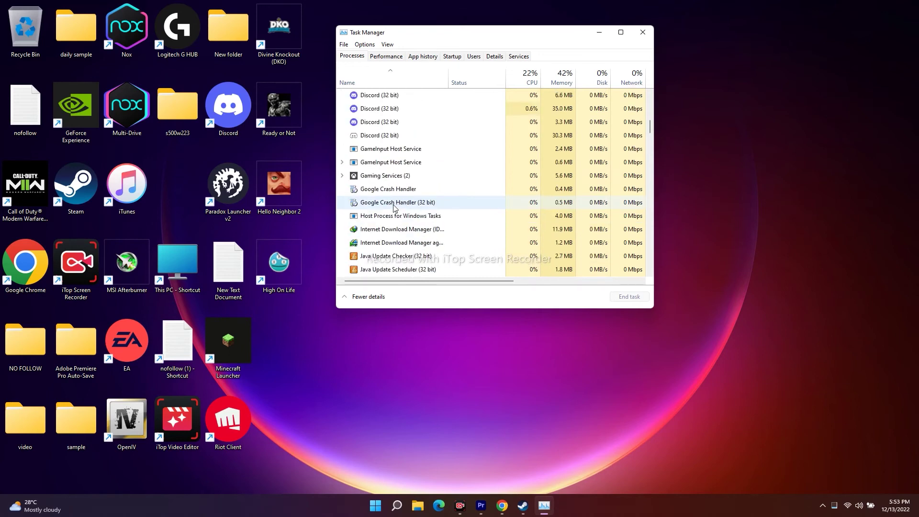
right_click(399, 234)
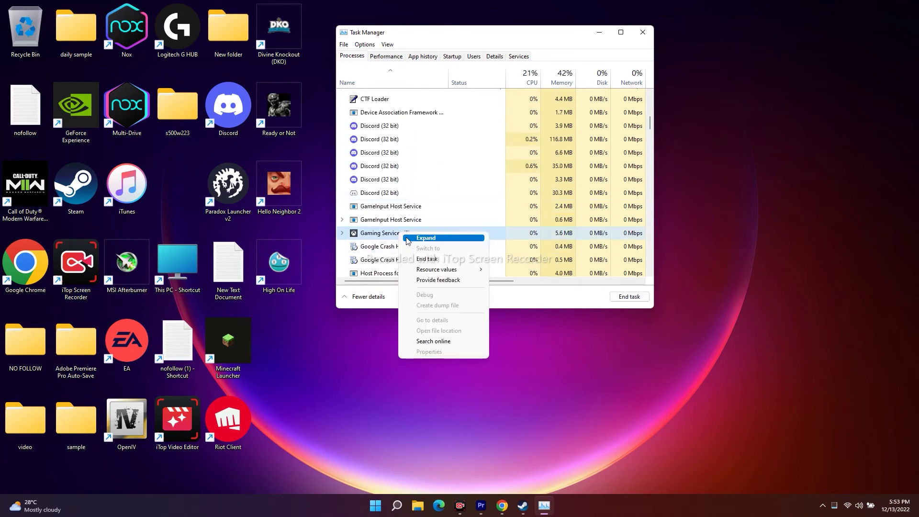
left_click(426, 259)
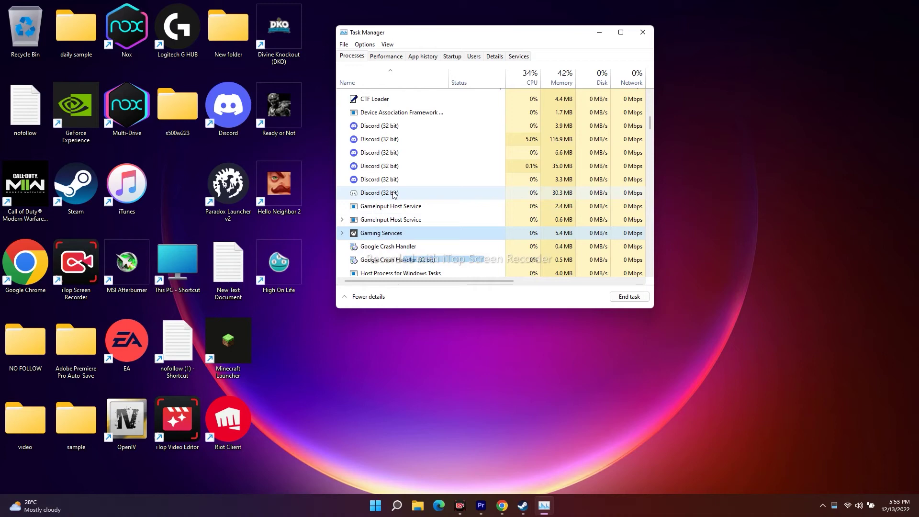
scroll(438, 158, "up", 4)
scroll(441, 189, "up", 1)
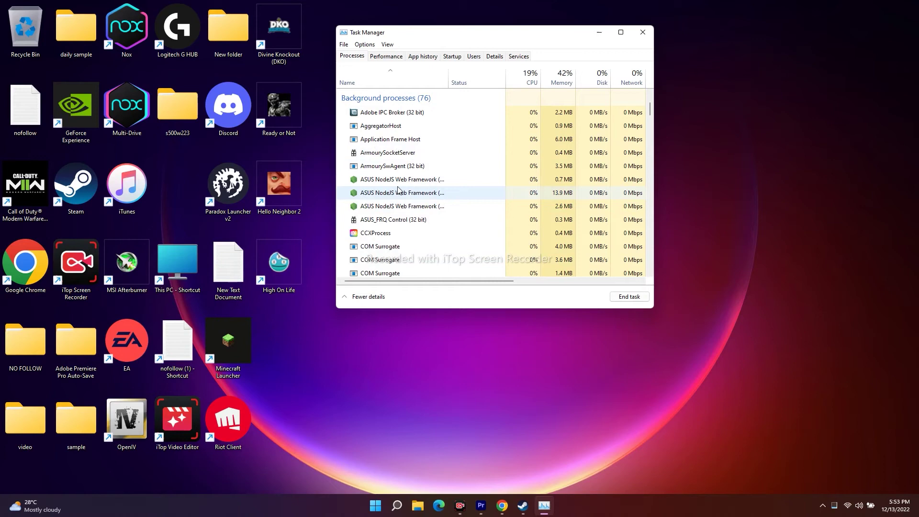
scroll(394, 167, "up", 2)
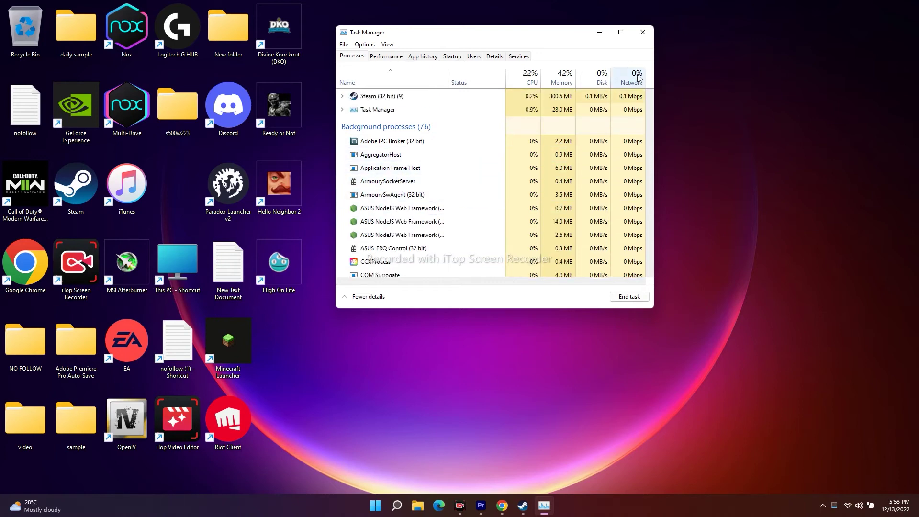
left_click(650, 37)
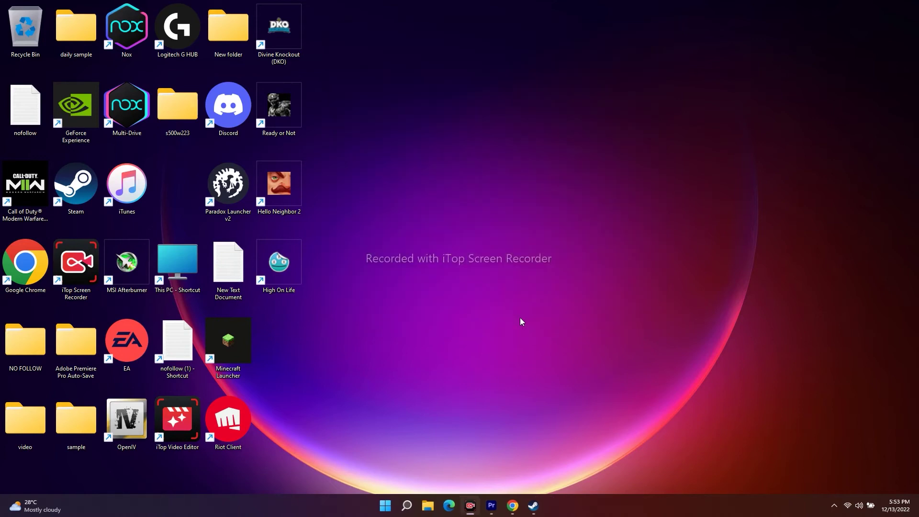
Step: Switch to Steam and review High On Life's properties: local files, updates, language, controller and betas, and close the properties window
left_click(522, 505)
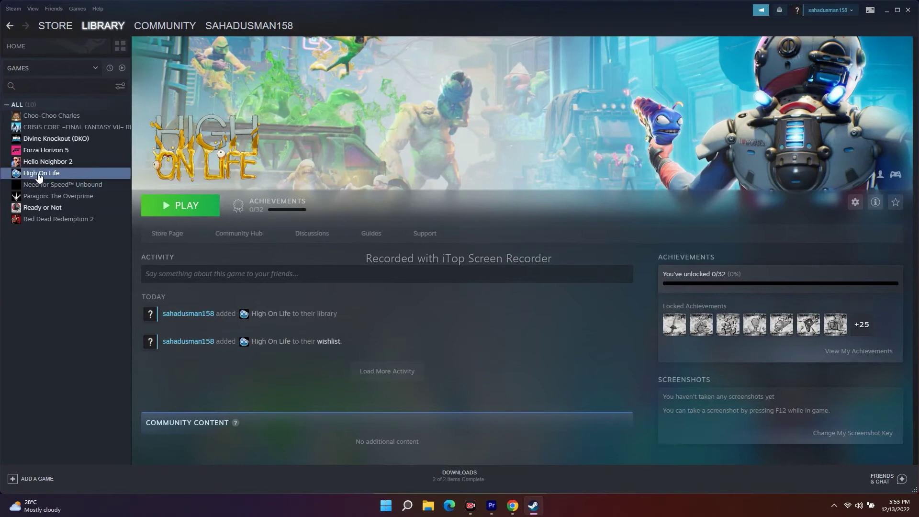
right_click(51, 179)
left_click(64, 237)
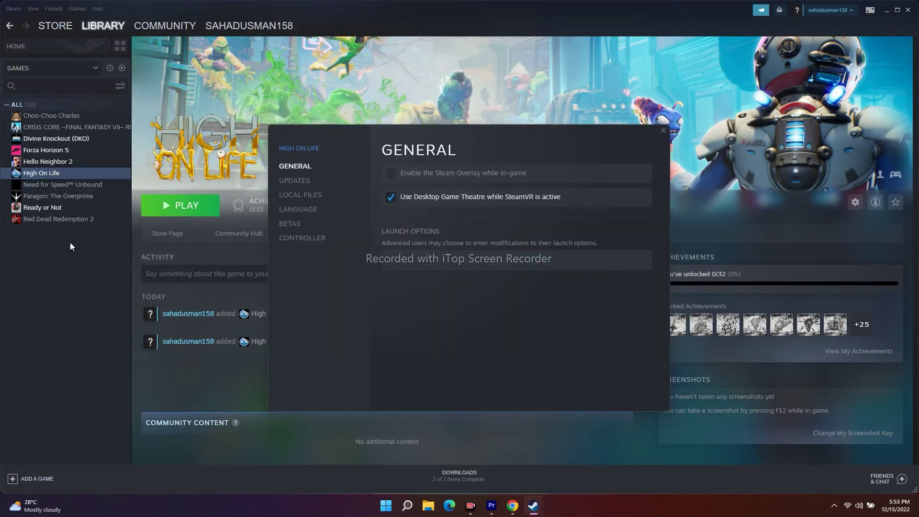
left_click(310, 195)
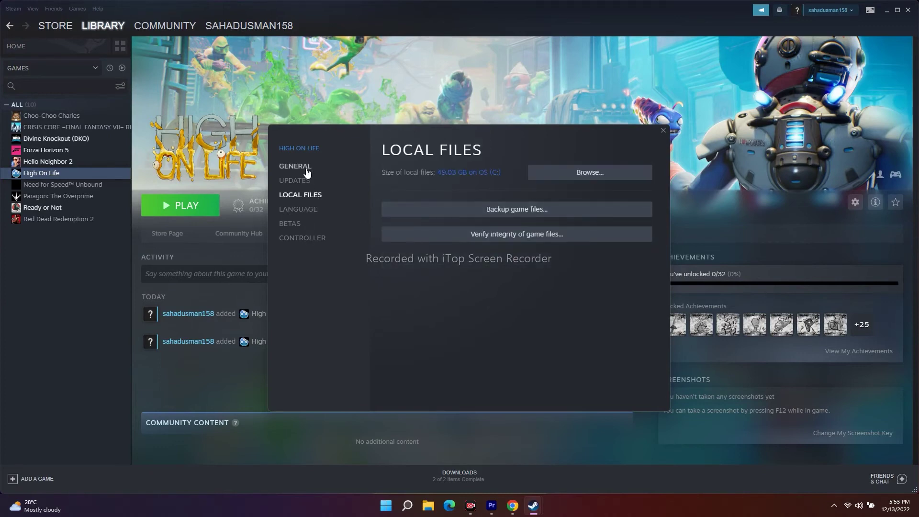
left_click(305, 181)
left_click(306, 209)
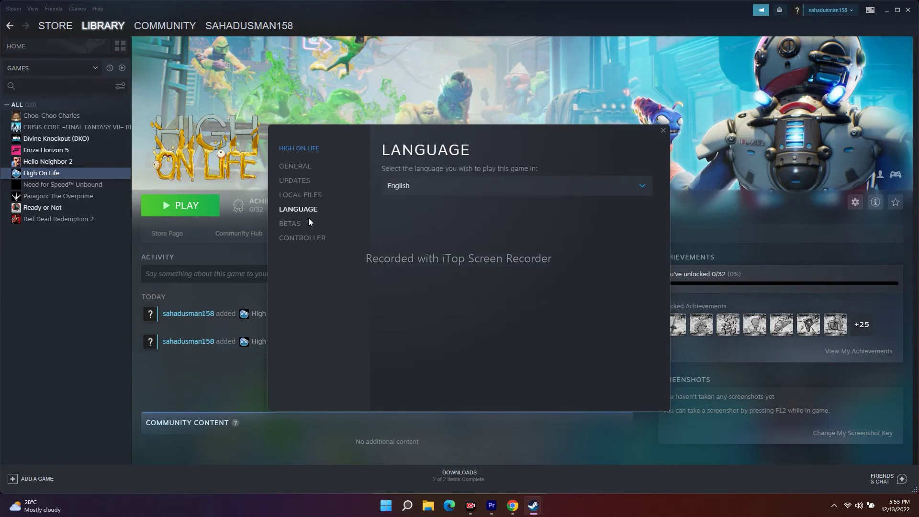
left_click(302, 238)
left_click(298, 224)
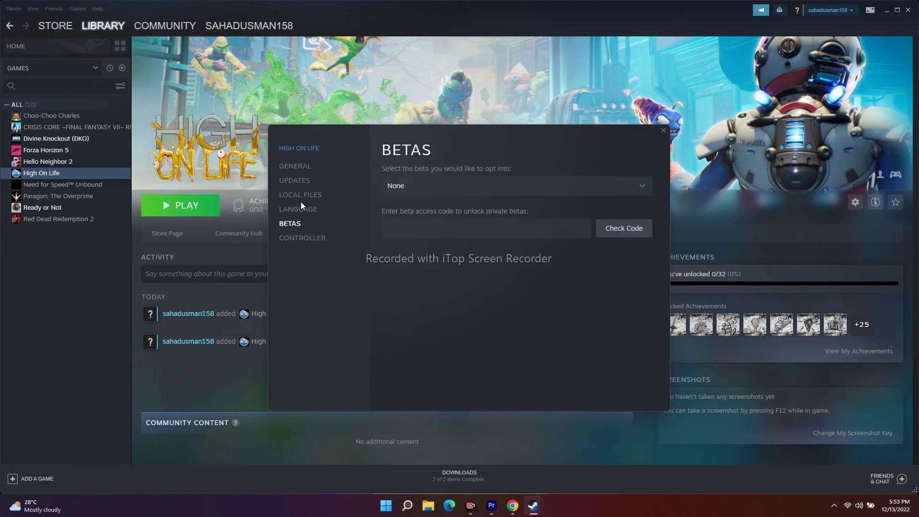
left_click(663, 131)
Step: Check the Steam Overlay setting in High On Life's general properties, close them, and minimize Steam
right_click(44, 173)
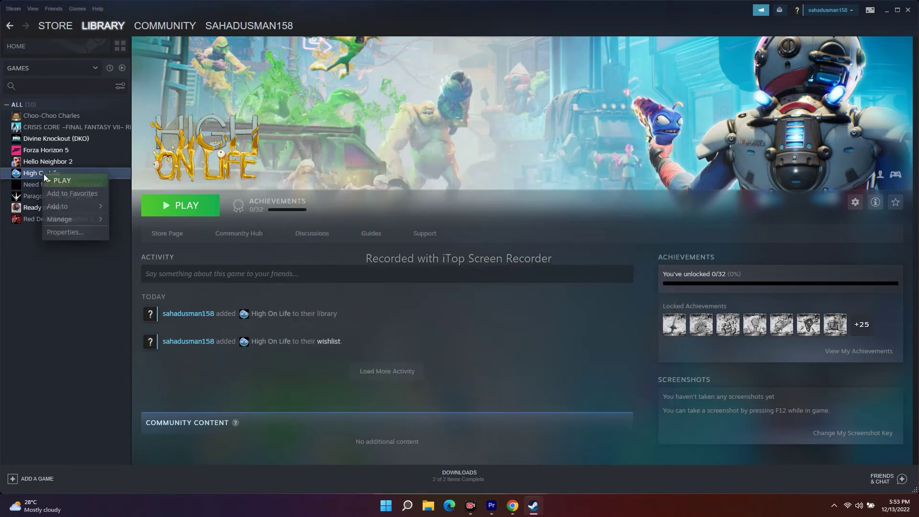
left_click(56, 231)
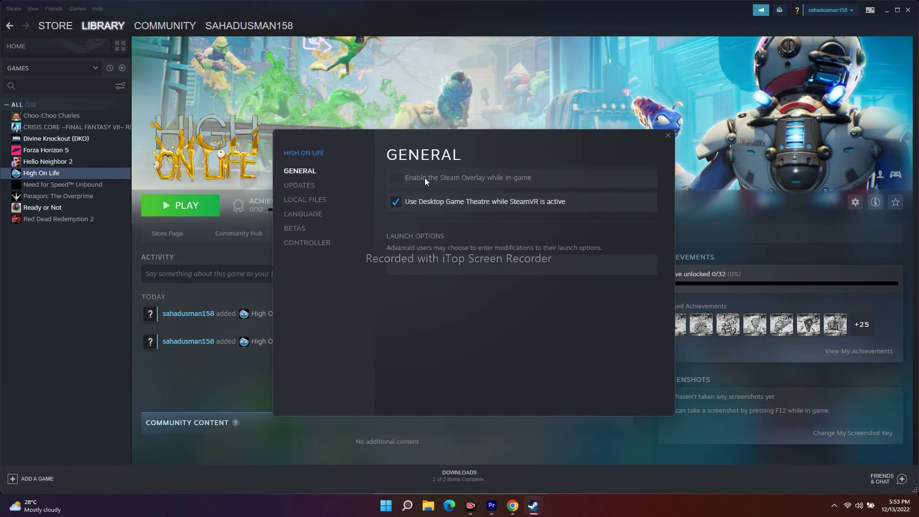
left_click(669, 135)
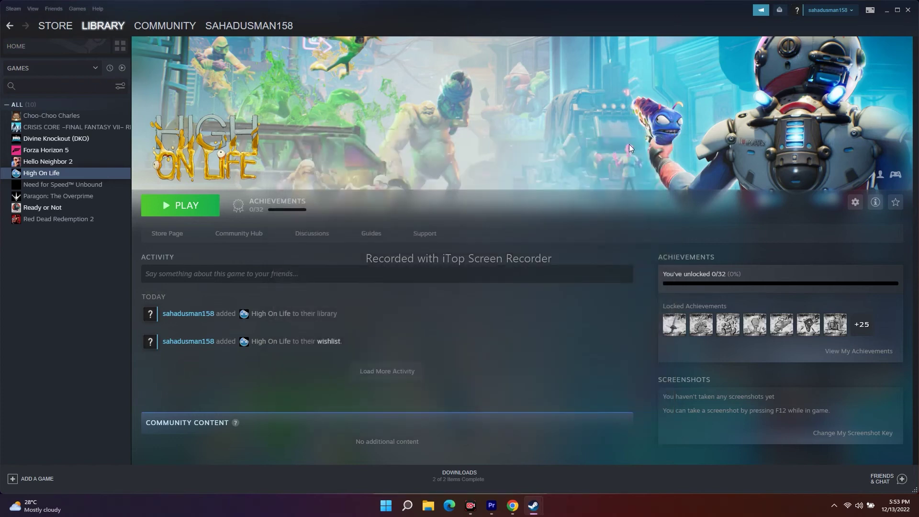
left_click(887, 11)
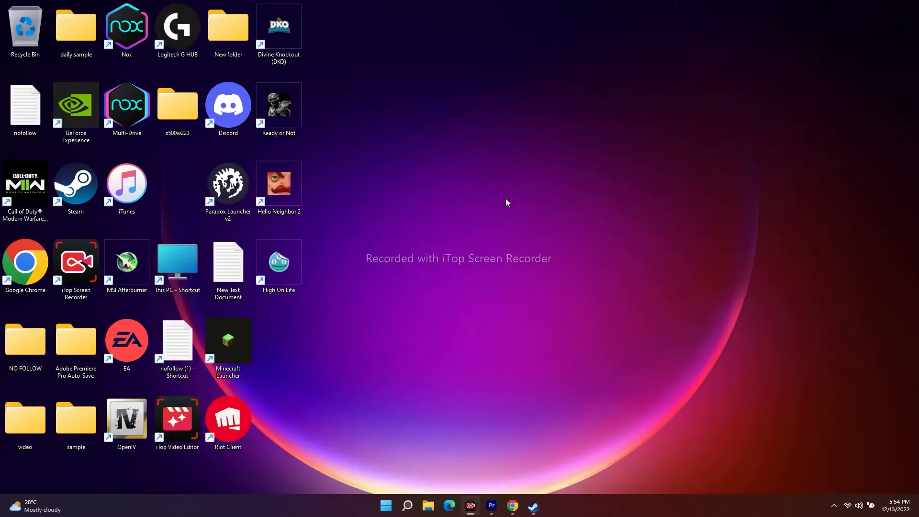
Step: Open System Configuration, hide all Microsoft services in the services list, and confirm the dialog
left_click(408, 505)
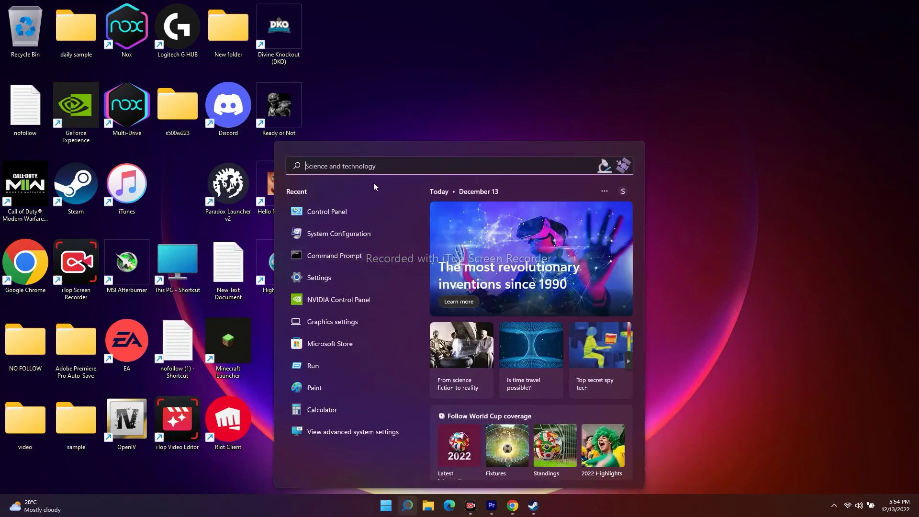
left_click(336, 234)
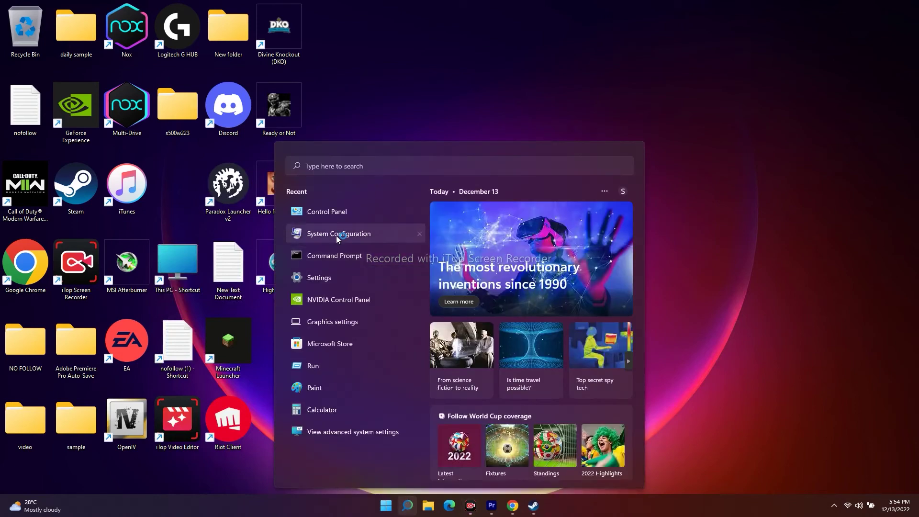
left_click(383, 177)
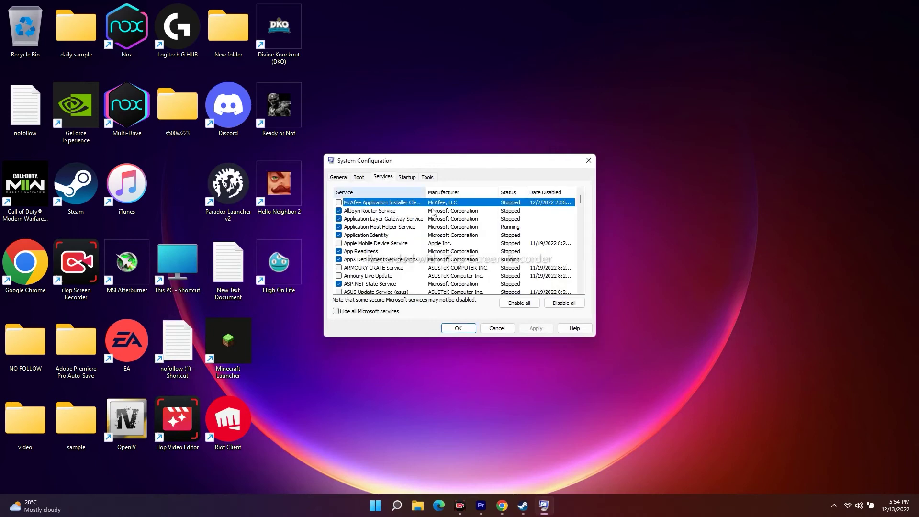
left_click(337, 312)
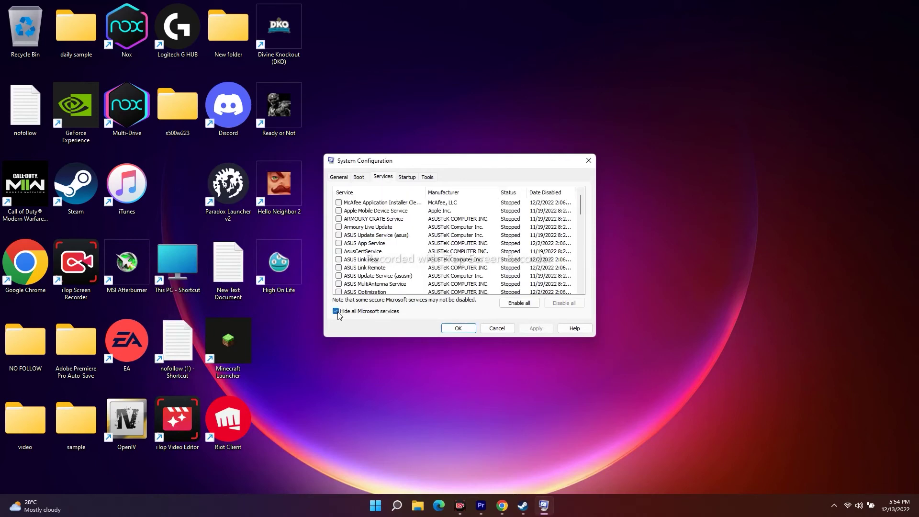
left_click(461, 329)
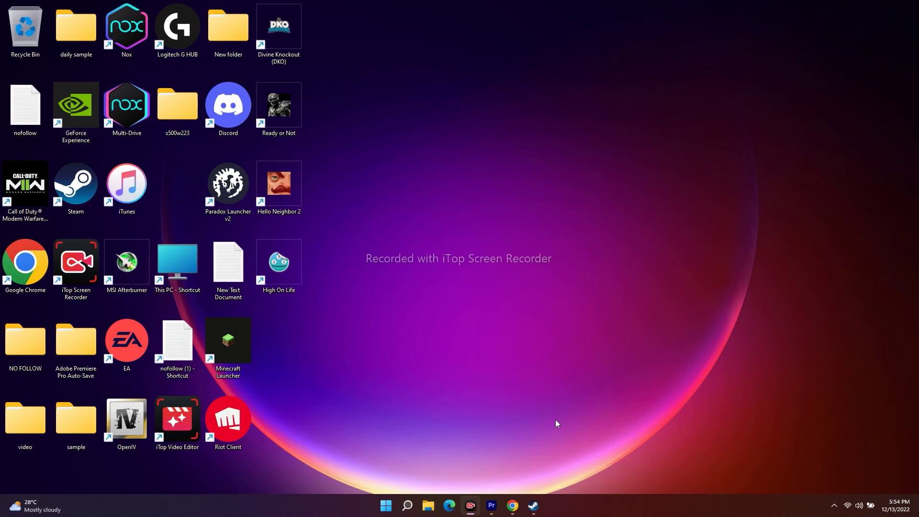
Step: Start verifying the integrity of High On Life's game files in Steam, and minimize the library window
left_click(533, 505)
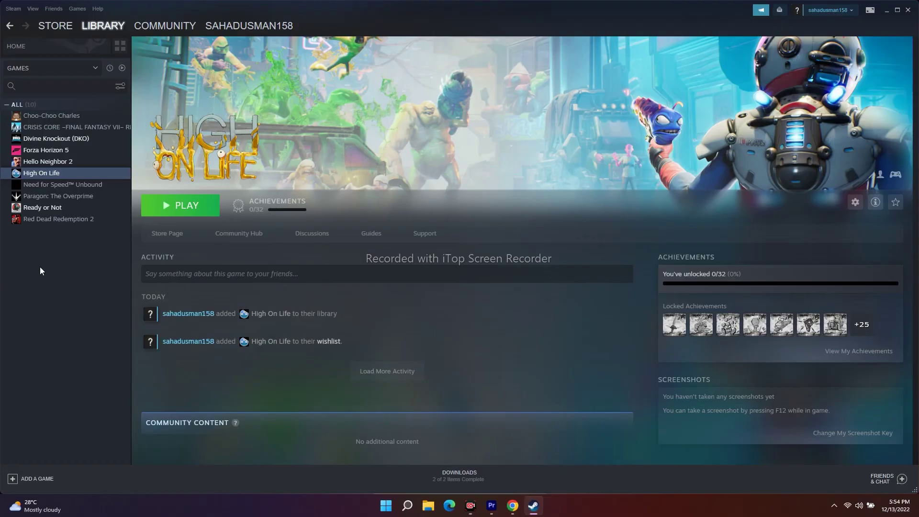
right_click(44, 174)
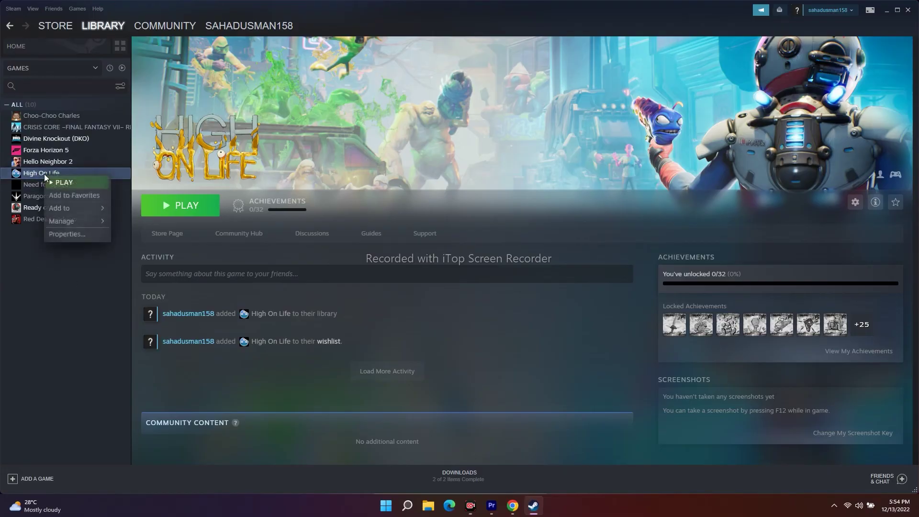
left_click(64, 235)
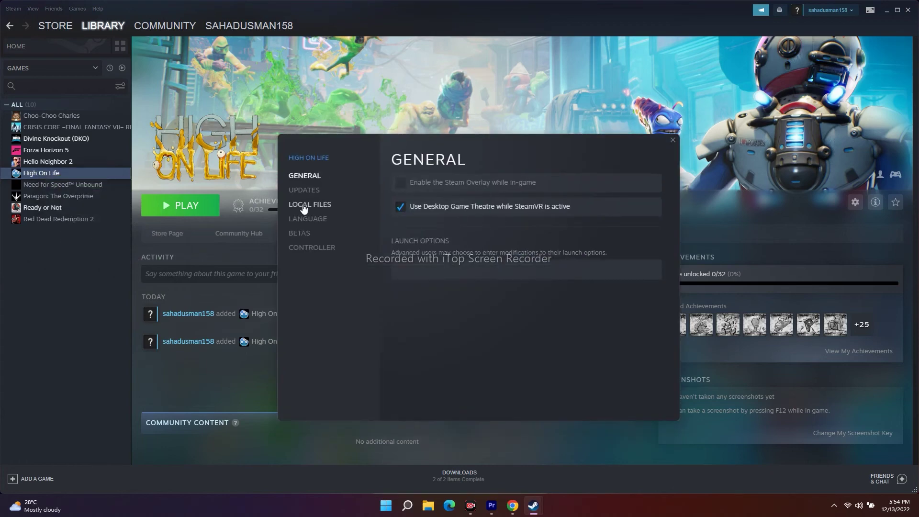
left_click(303, 205)
left_click(550, 242)
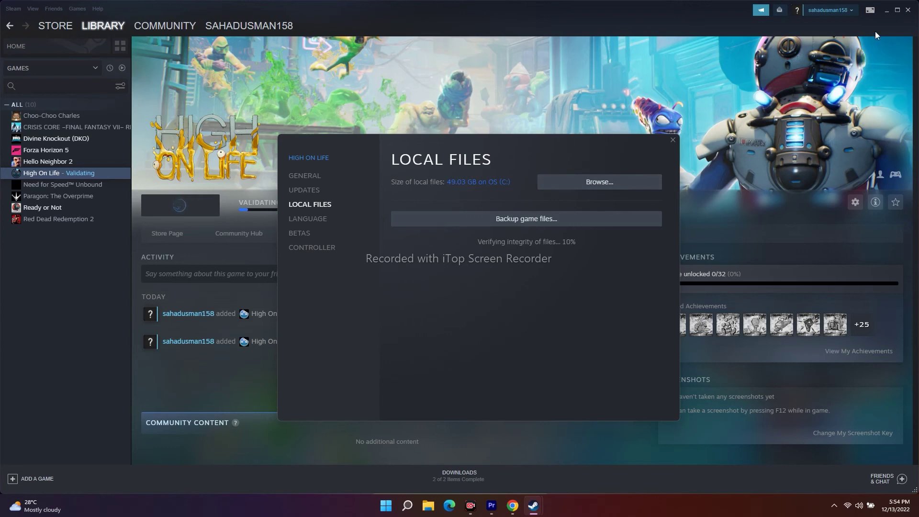
left_click(887, 10)
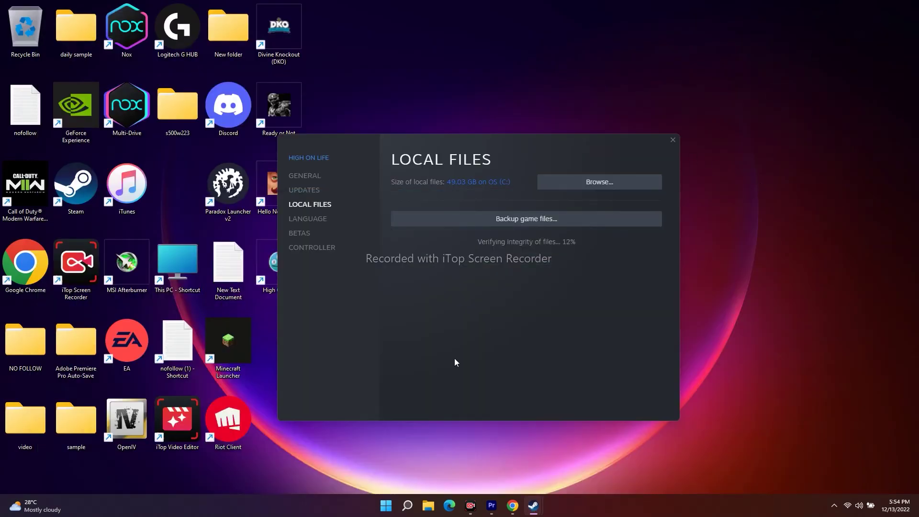
Step: Check the available updates on the Windows Update page in Settings, and close Settings
left_click(407, 504)
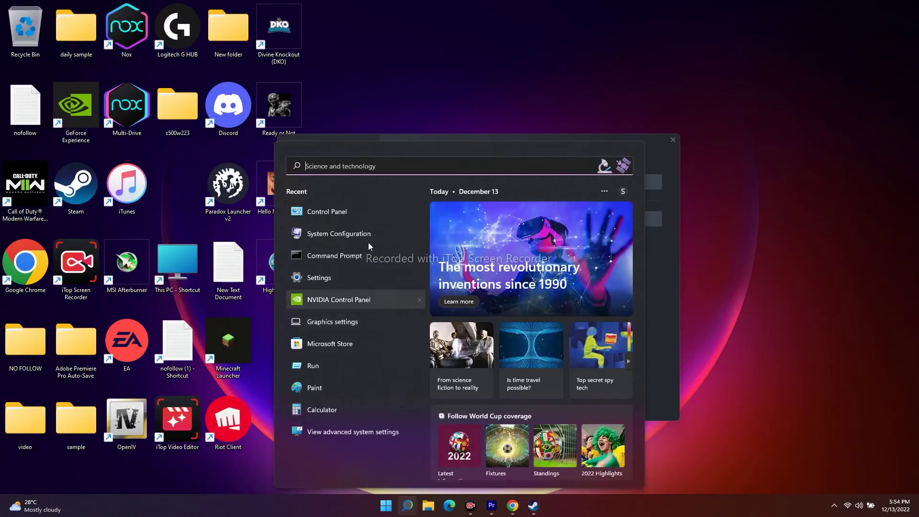
left_click(329, 281)
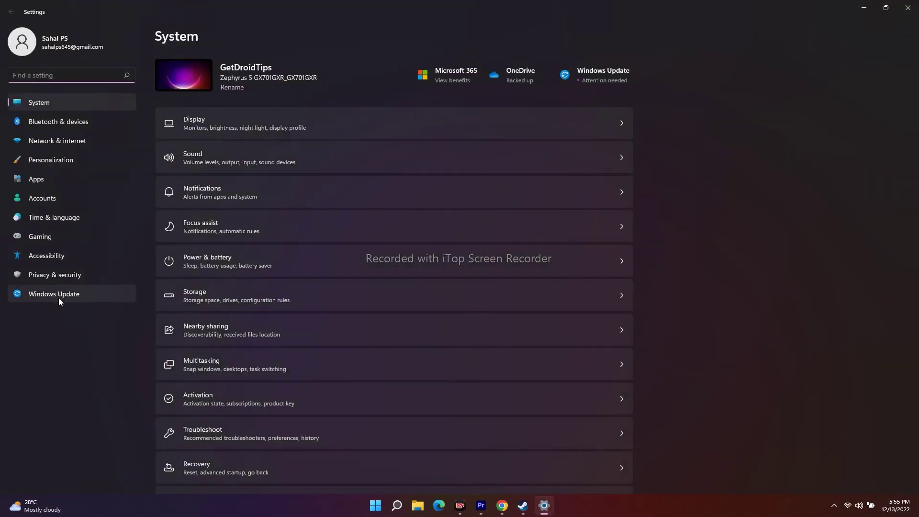
left_click(60, 296)
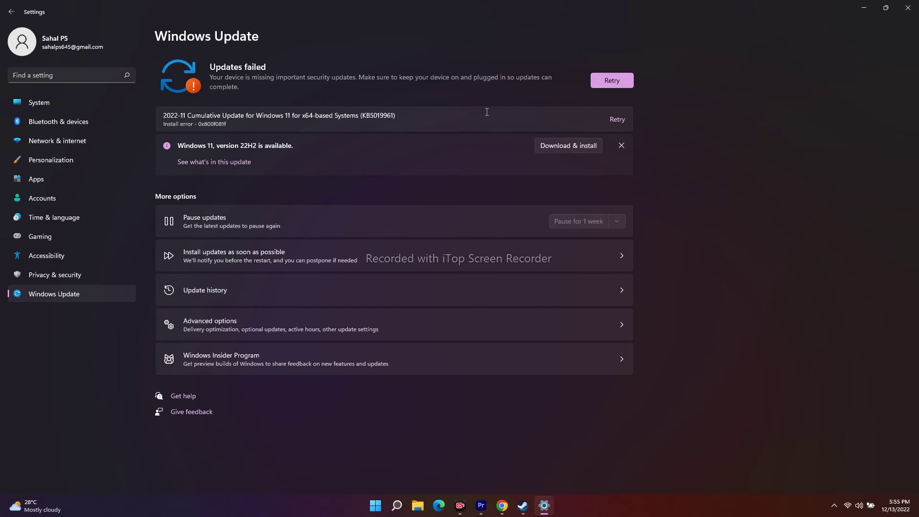
left_click(908, 8)
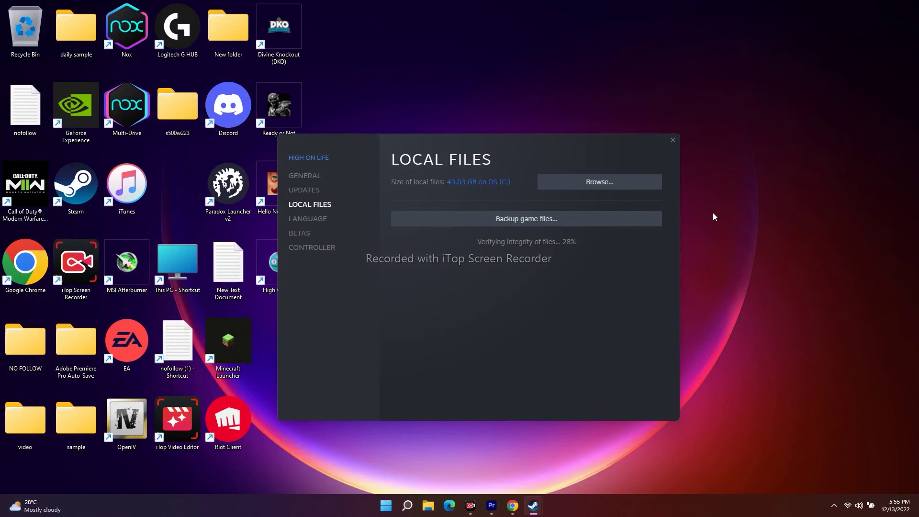
Step: Locate the Uninstall option for High On Life in the Steam library without choosing it, and minimize Steam
mouse_move(533, 505)
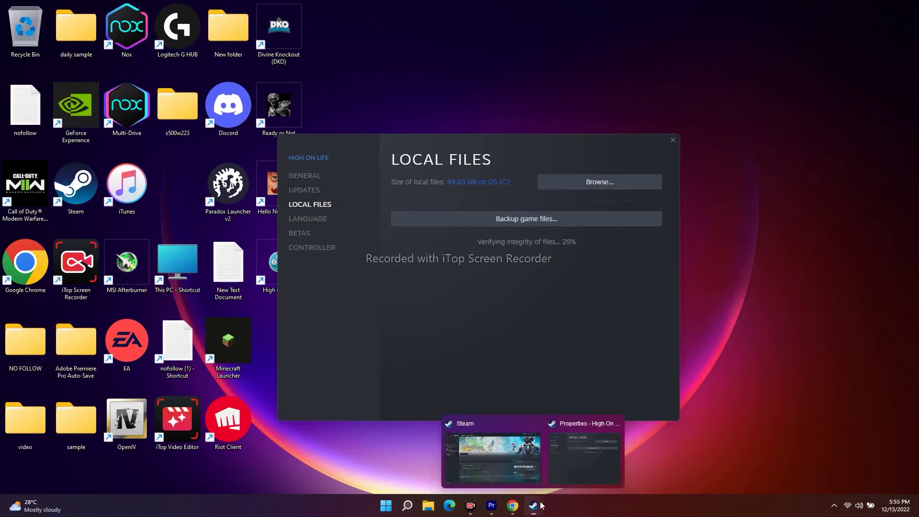
left_click(507, 465)
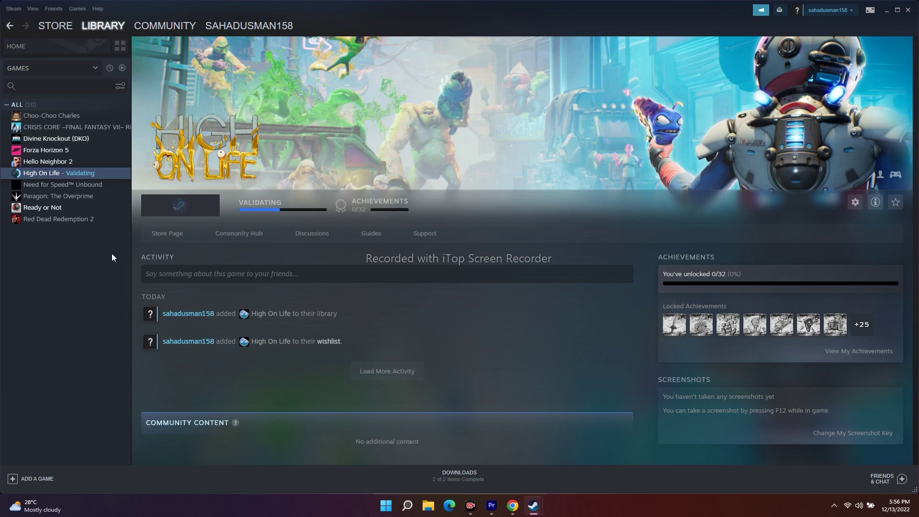
right_click(41, 175)
mouse_move(58, 208)
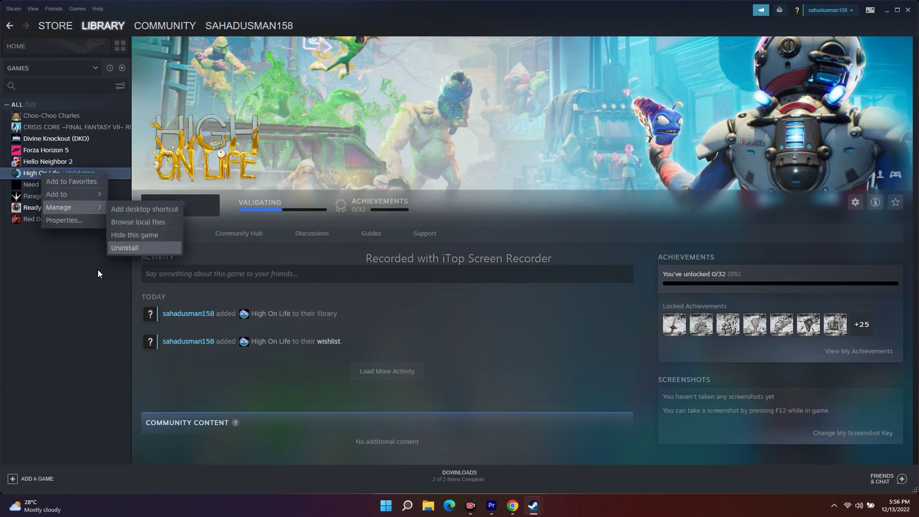
left_click(86, 293)
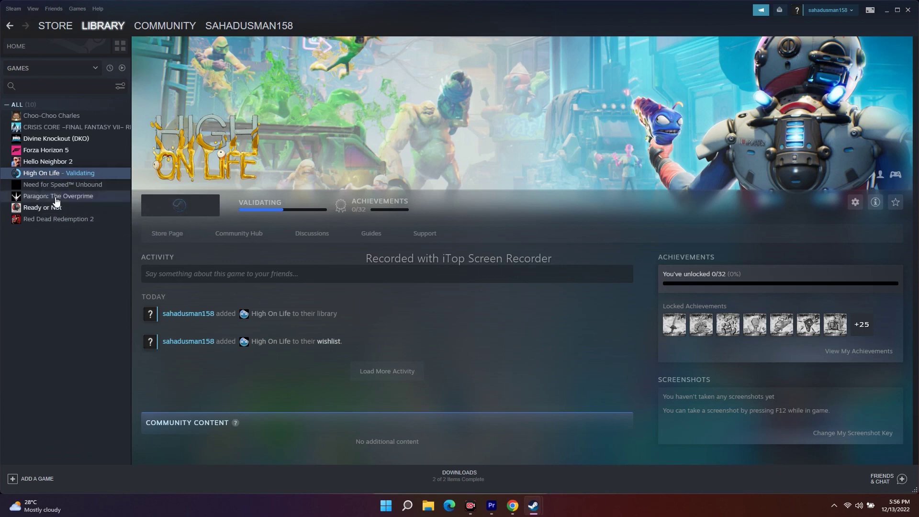
left_click(887, 10)
Step: Check the C drive's free space under This PC in File Explorer, close it, and bring up the Steam library
key("super+e")
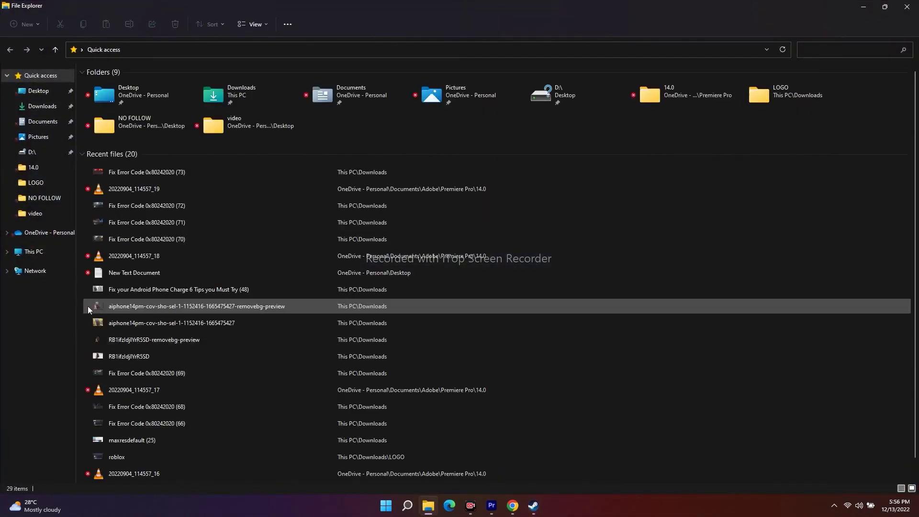
left_click(51, 253)
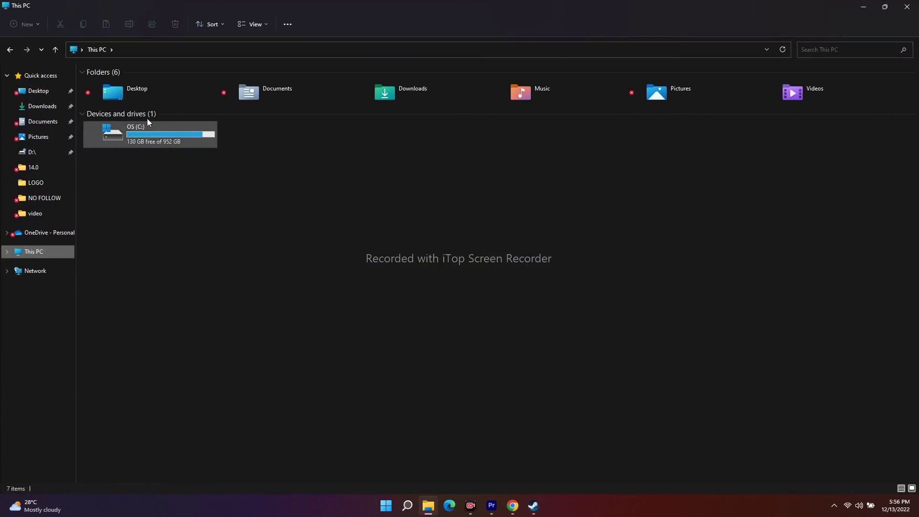
mouse_move(142, 140)
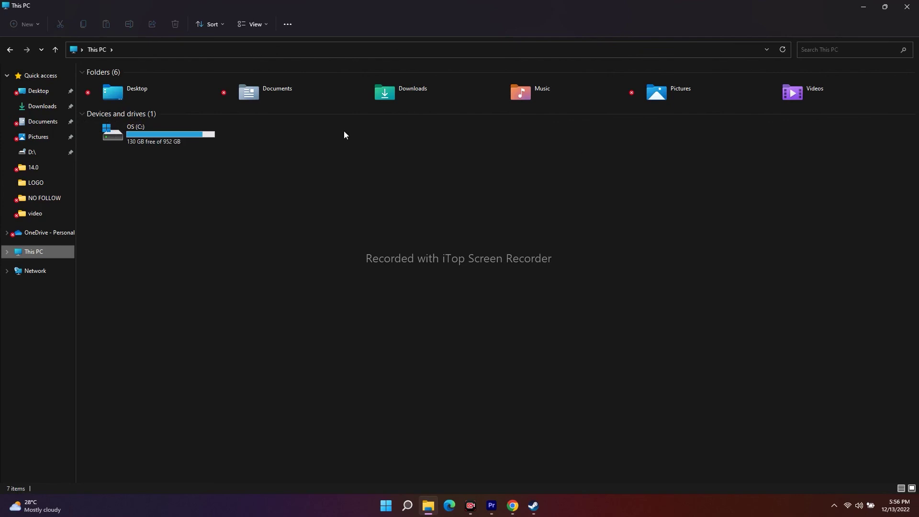
left_click(907, 6)
mouse_move(535, 506)
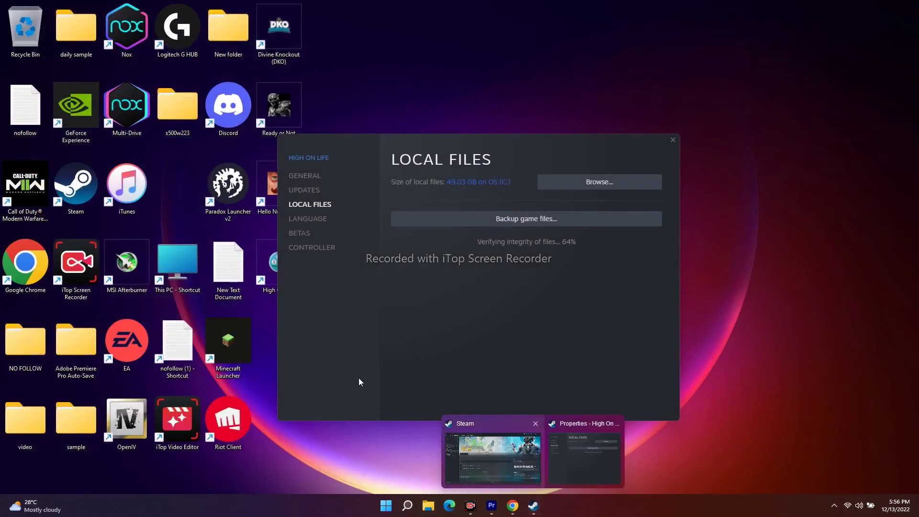
left_click(487, 444)
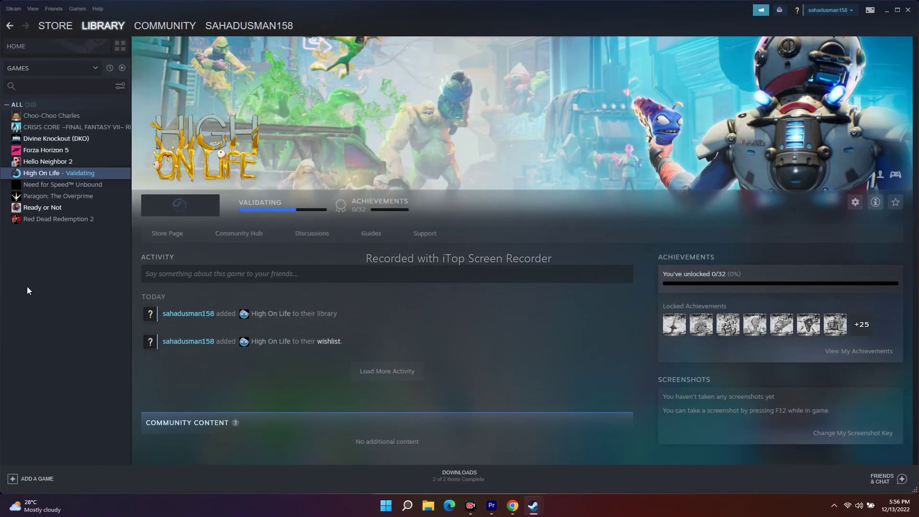